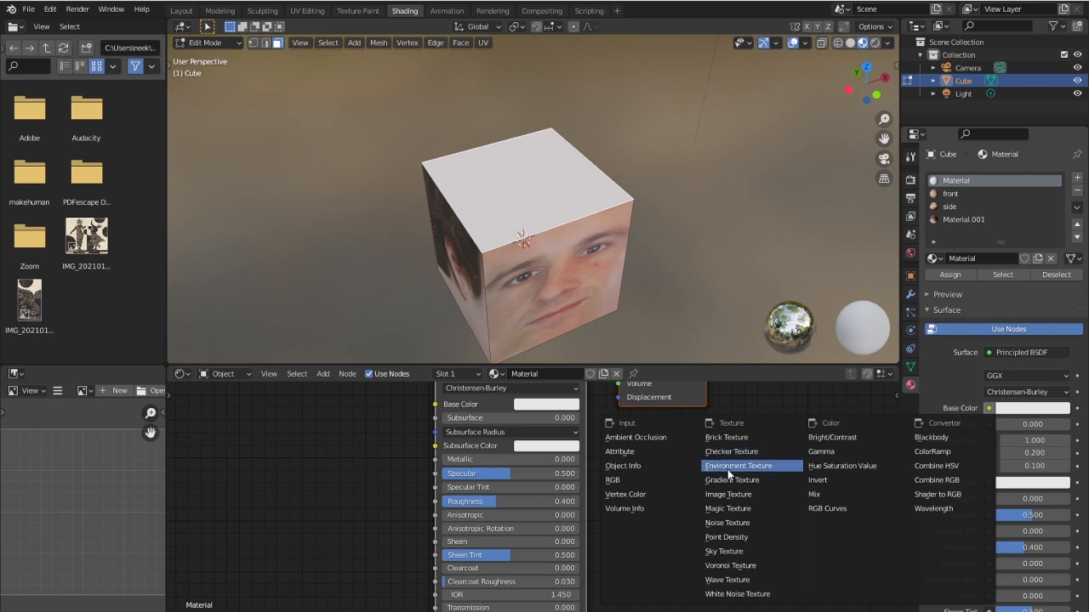
# - Add an Image Texture node to the cube material's base color and unwrap the selected mesh's UVs
pyautogui.click(734, 497)
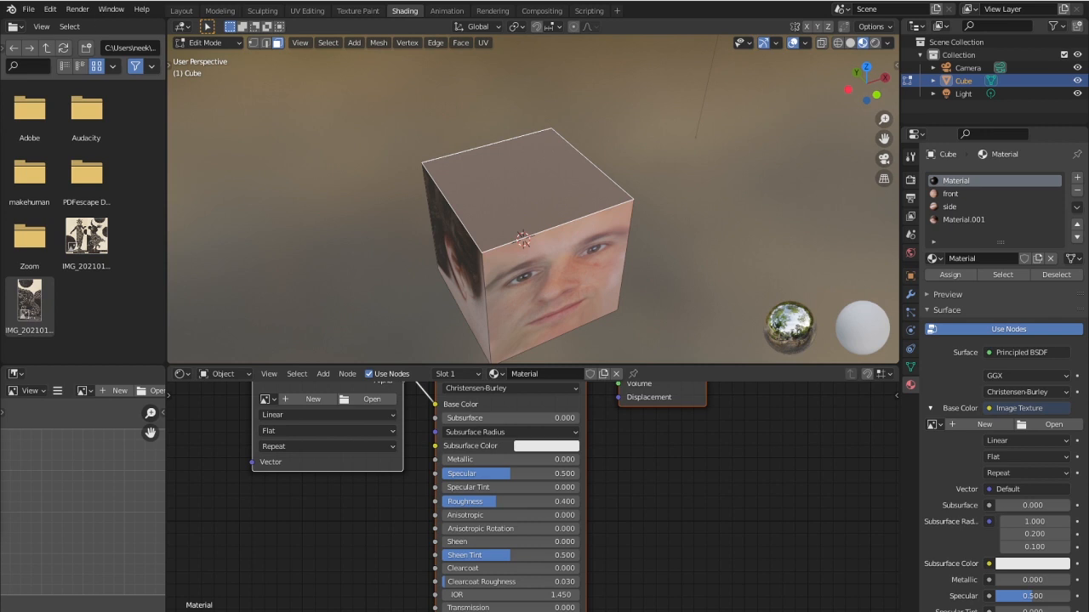
pyautogui.press('u')
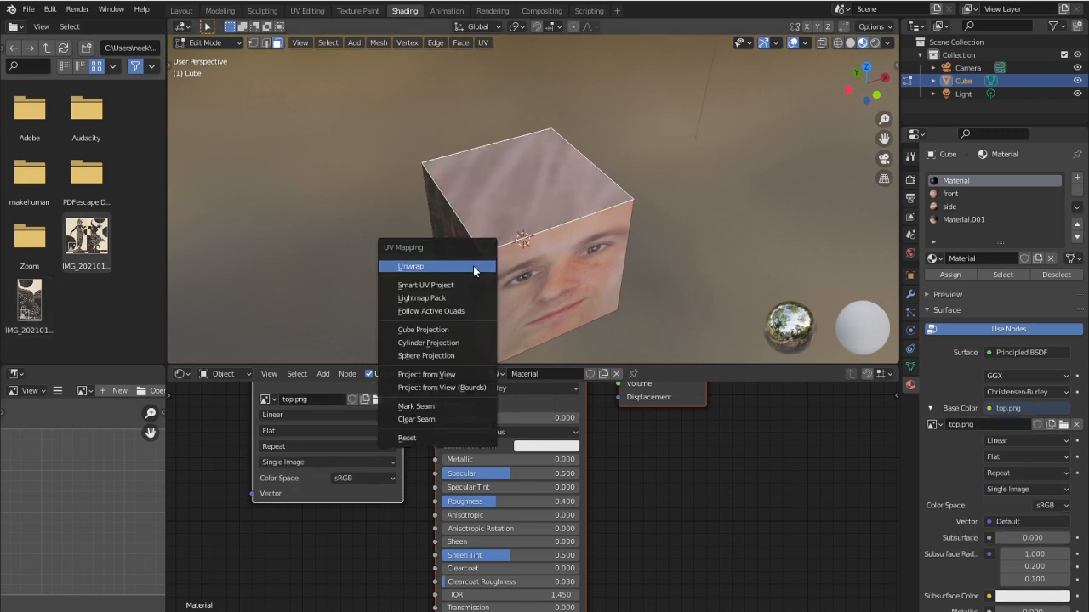
pyautogui.click(445, 268)
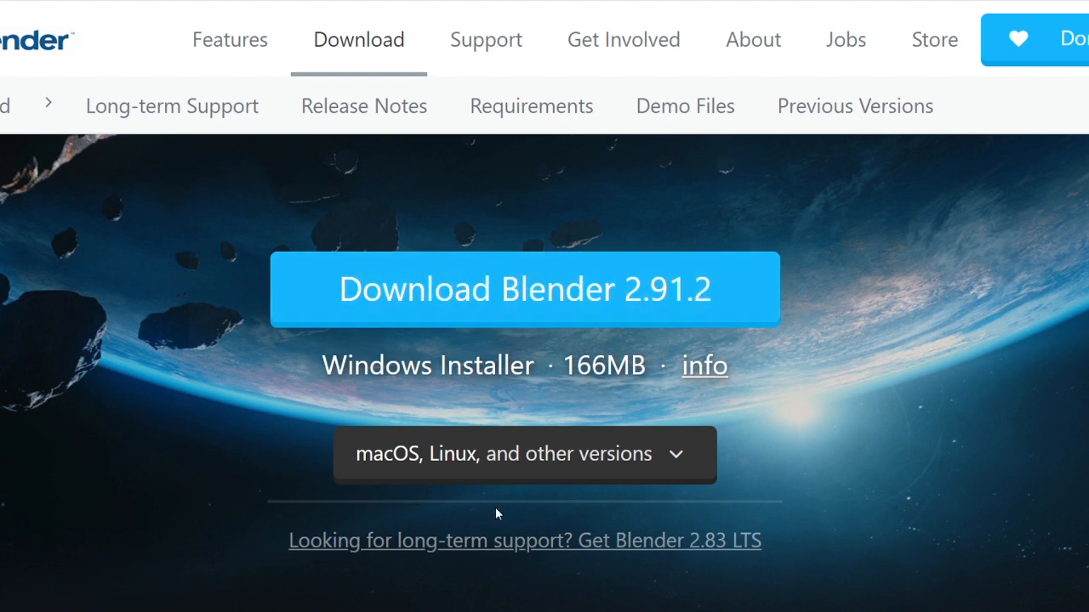
# - Expand the list of other platform versions on the download page and review the options
pyautogui.click(677, 460)
pyautogui.scroll(-2, 673, 466)
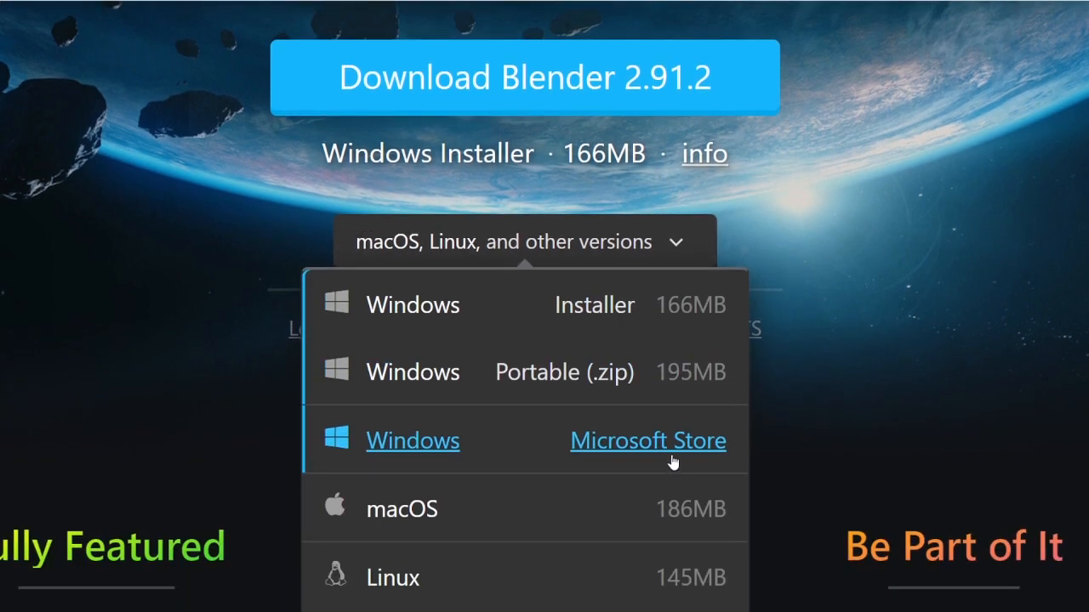
pyautogui.click(683, 243)
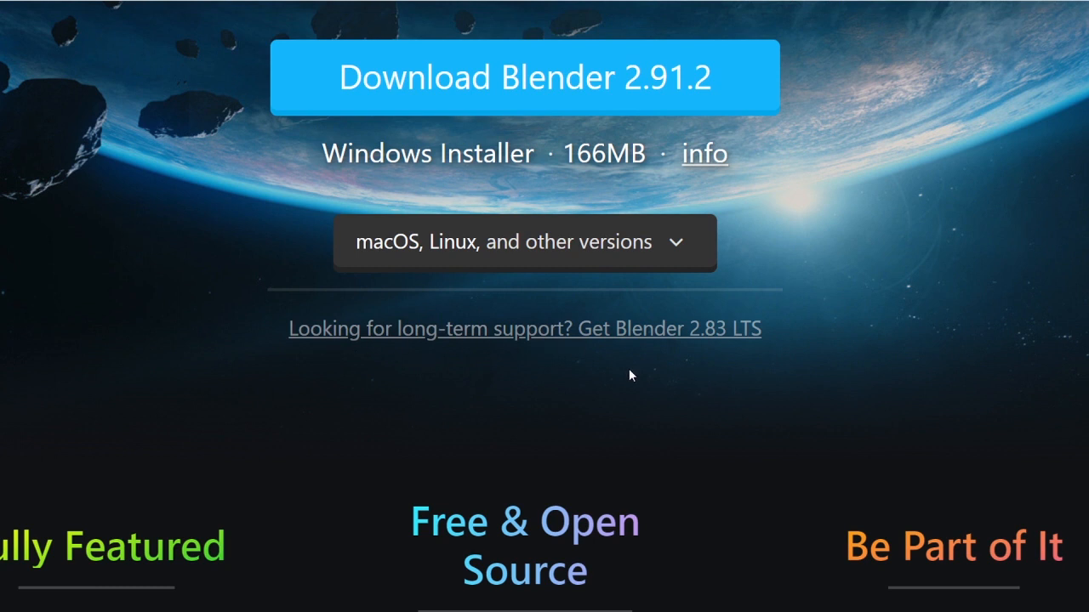
pyautogui.scroll(3, 630, 375)
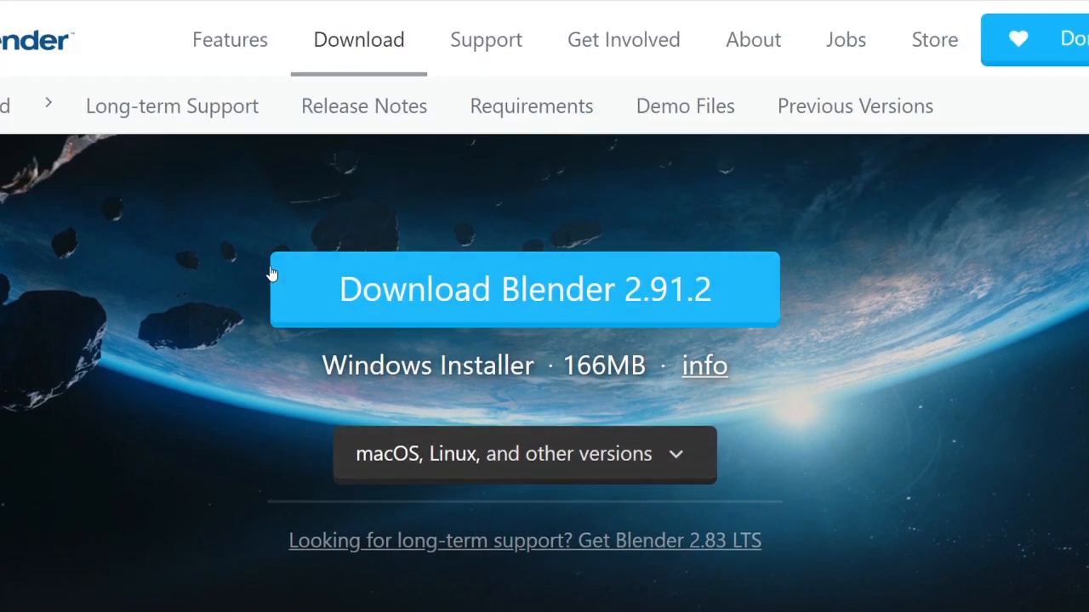
# - Download and save the Blender 2.91.2 Windows installer, then launch it
pyautogui.click(457, 308)
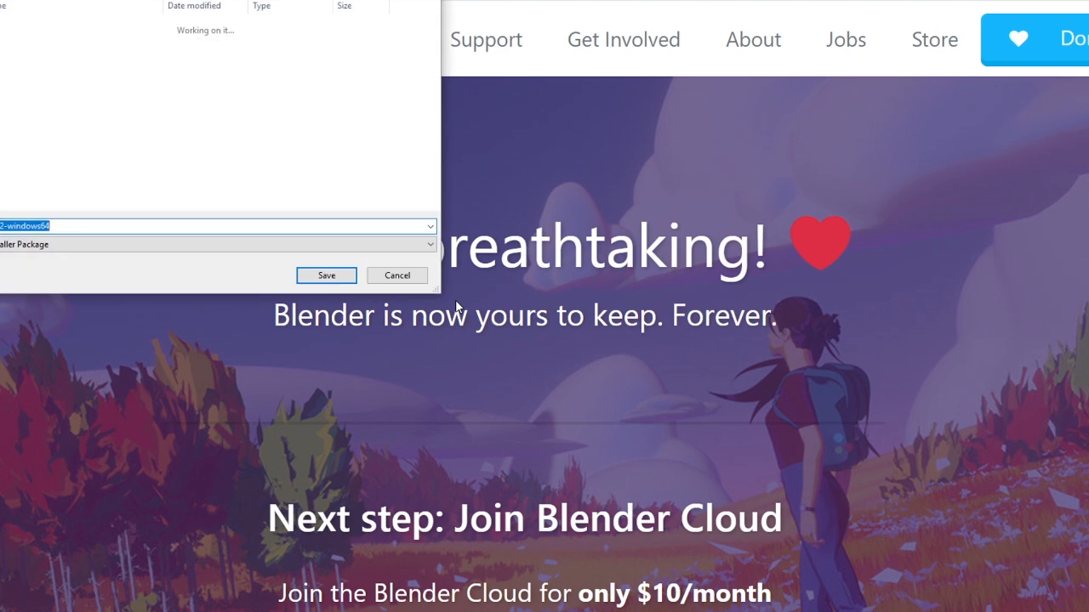
pyautogui.click(304, 278)
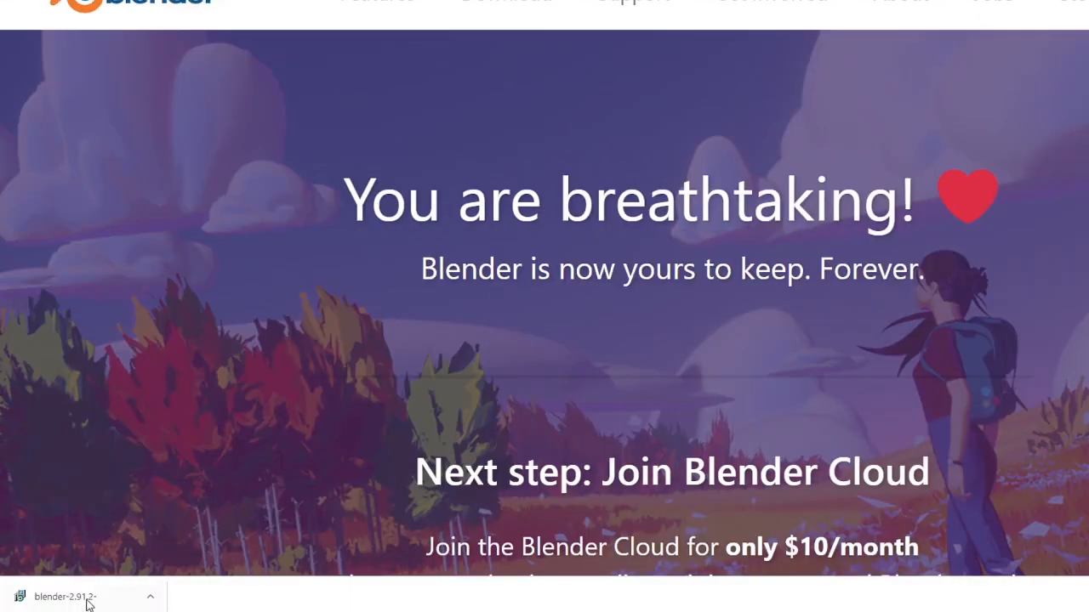
pyautogui.click(91, 604)
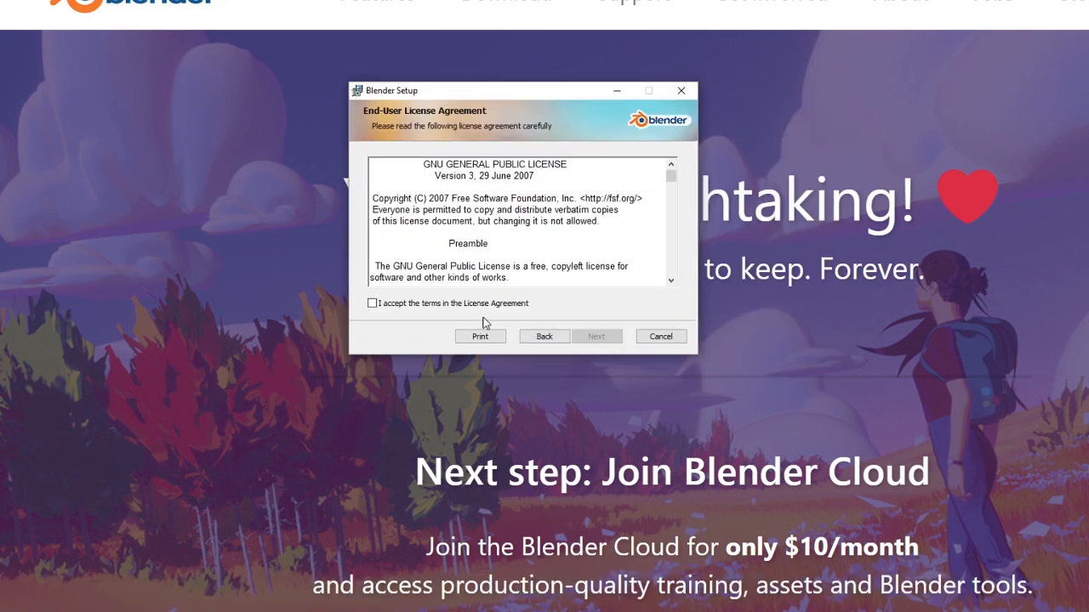
# - Accept the licence agreement and complete the setup wizard with the default install location
pyautogui.click(456, 308)
pyautogui.click(603, 338)
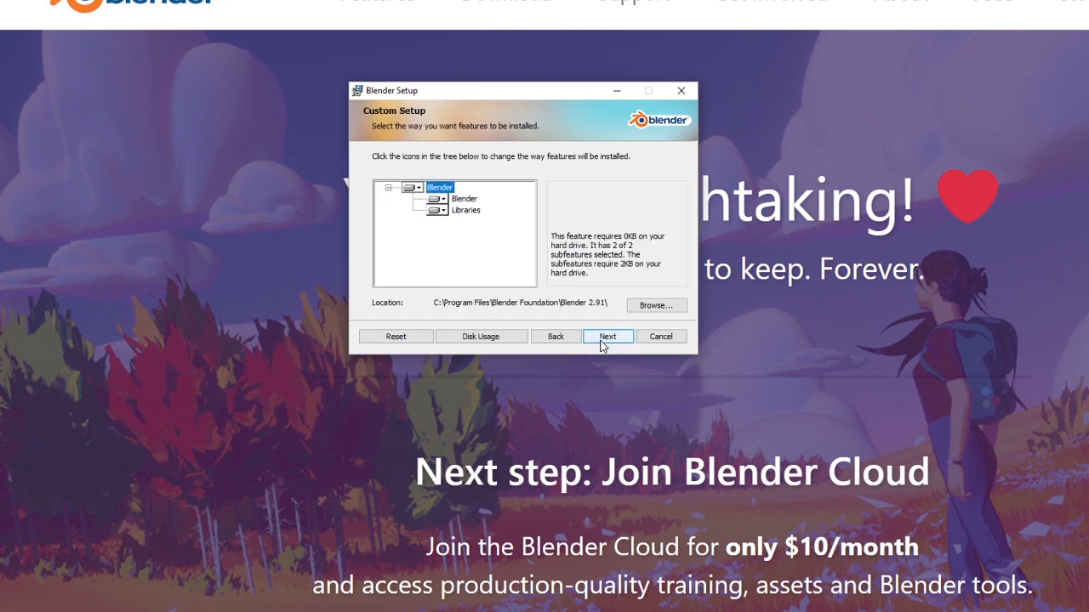
pyautogui.click(606, 337)
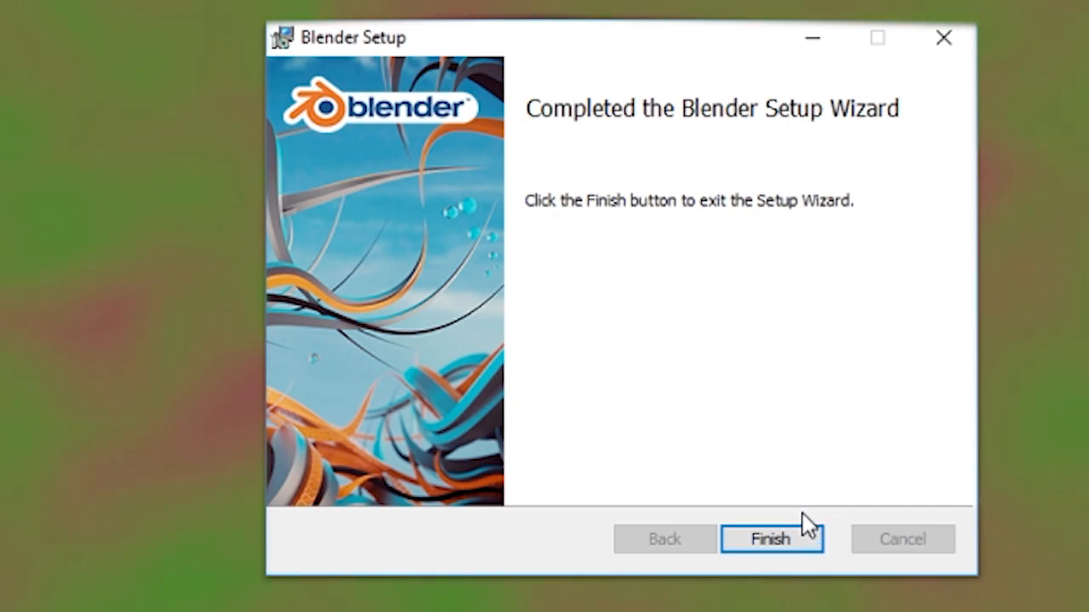
pyautogui.click(772, 539)
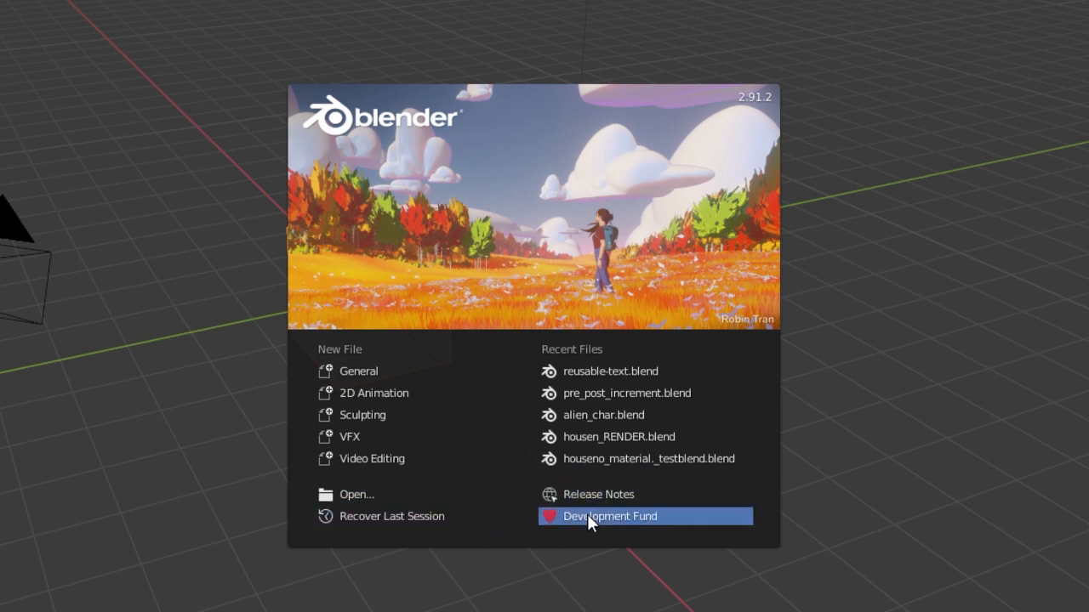
# - Start a General new file and split the 3D viewport into two side-by-side views
pyautogui.click(344, 373)
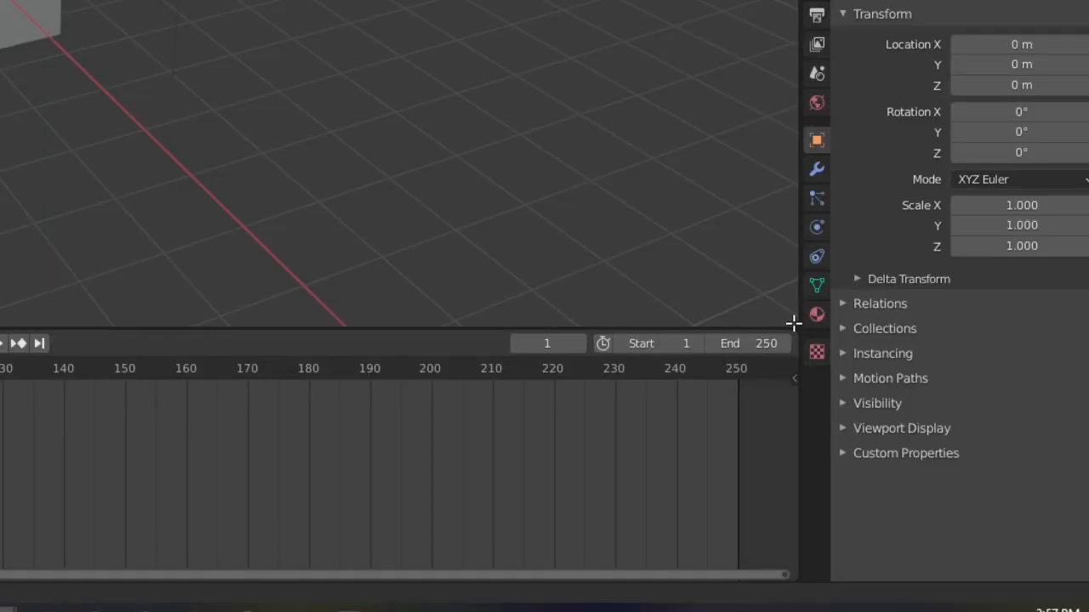
pyautogui.moveTo(792, 323); pyautogui.dragTo(206, 285)
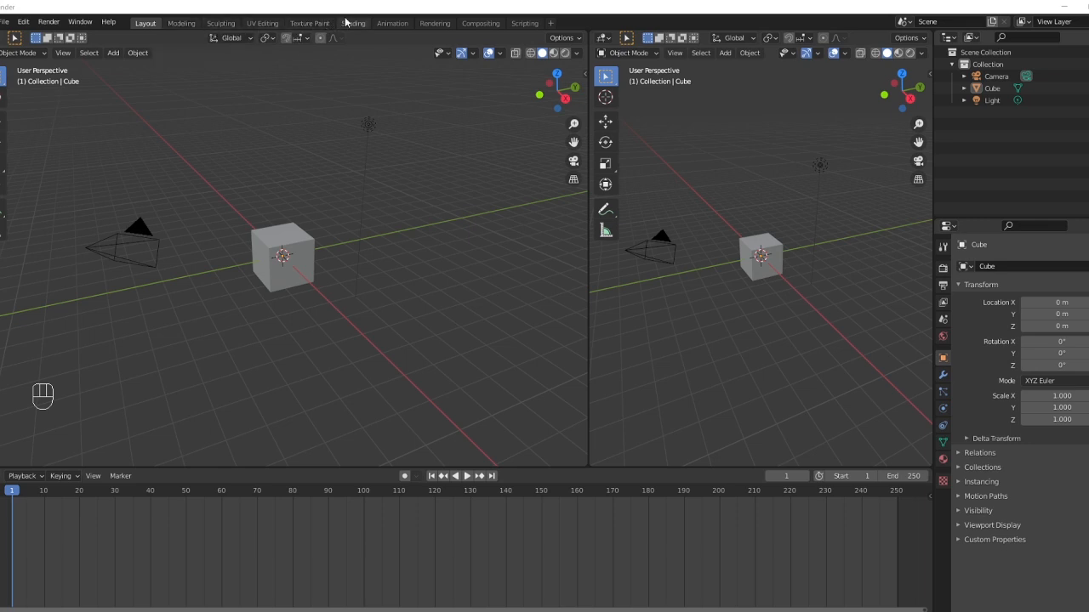
# - Browse the Modeling, Sculpting and UV Editing workspaces, returning to Layout
pyautogui.click(181, 23)
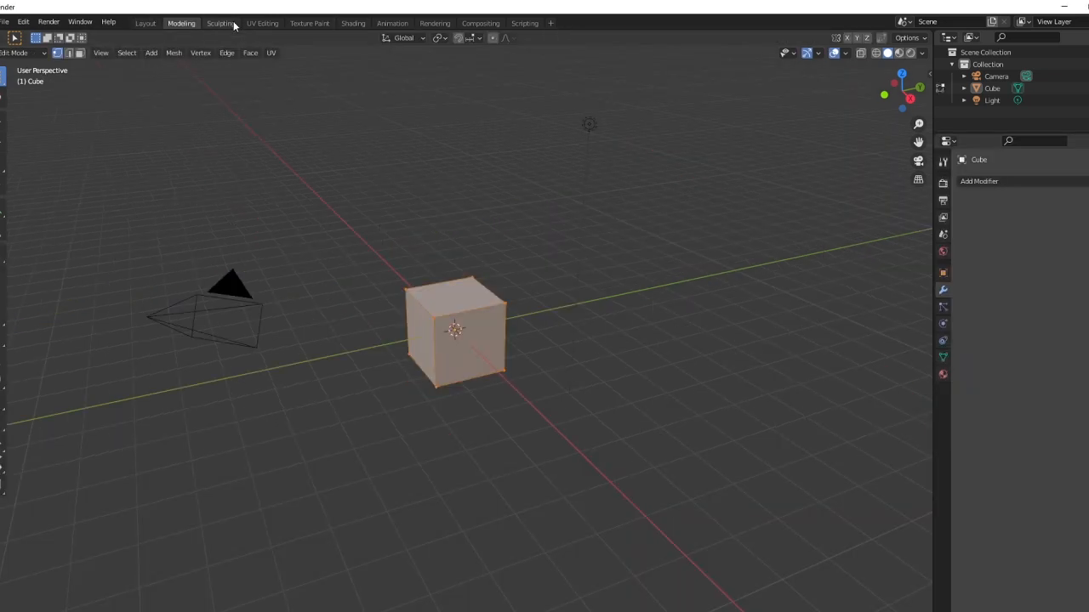
pyautogui.click(221, 23)
pyautogui.click(262, 23)
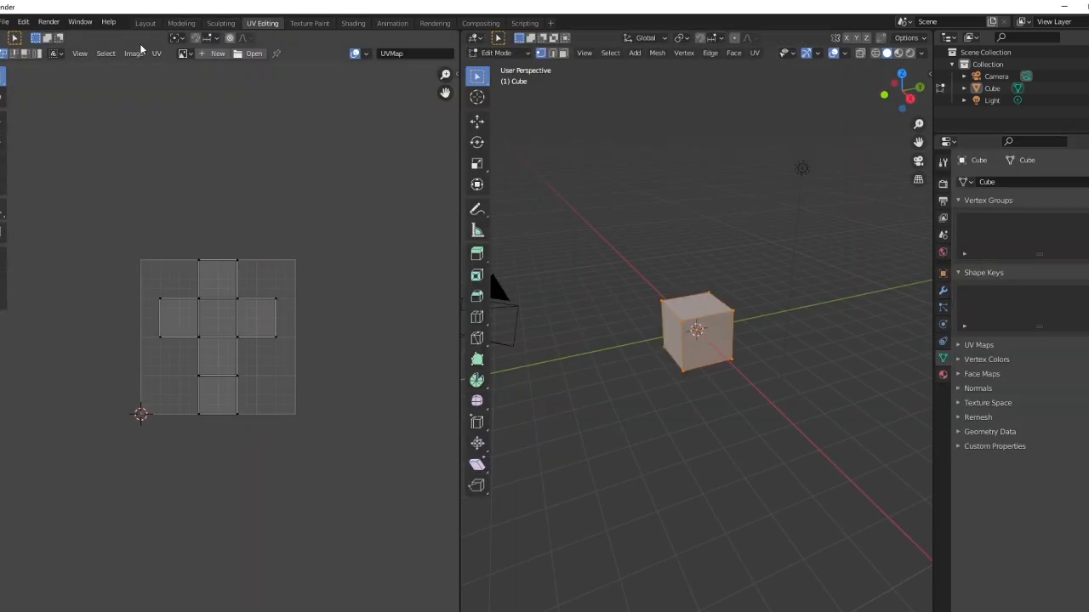
pyautogui.click(141, 26)
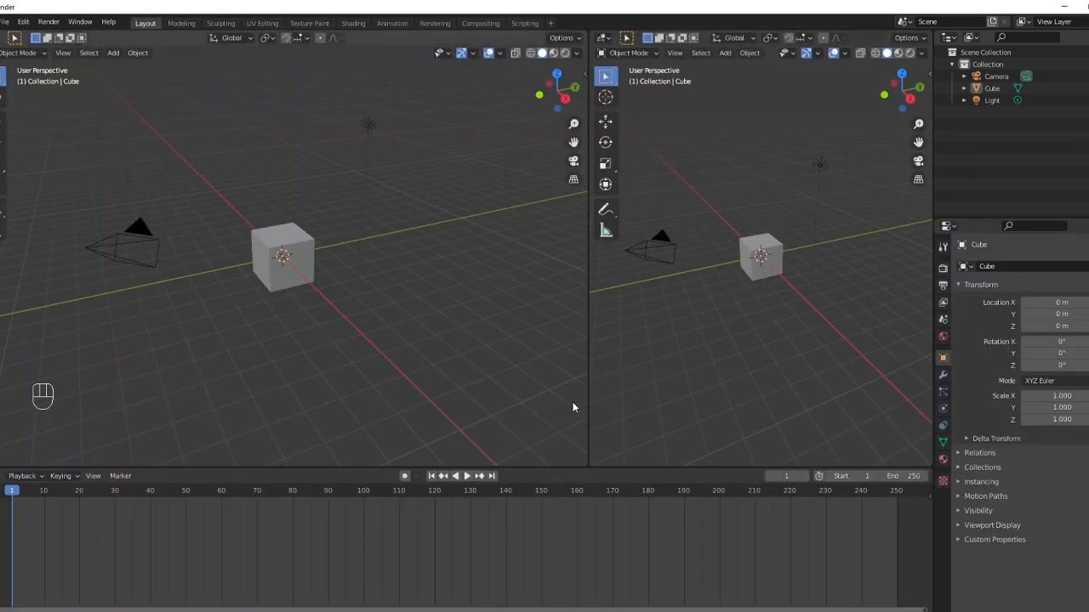
# - Join the two viewports back into a single 3D view
pyautogui.moveTo(590, 393); pyautogui.dragTo(604, 393)
pyautogui.rightClick(604, 393)
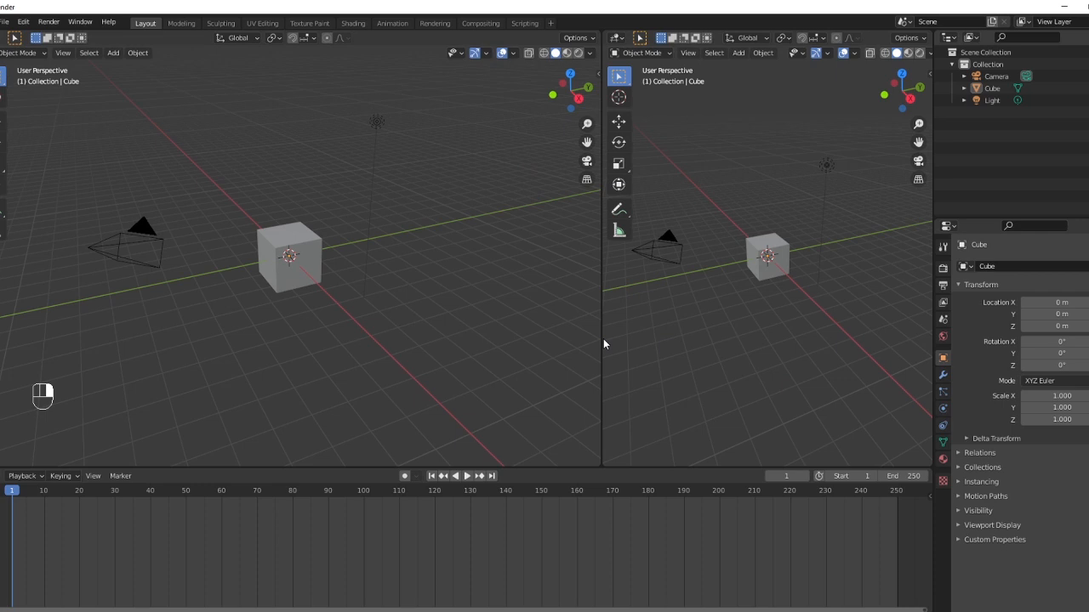
pyautogui.rightClick(601, 342)
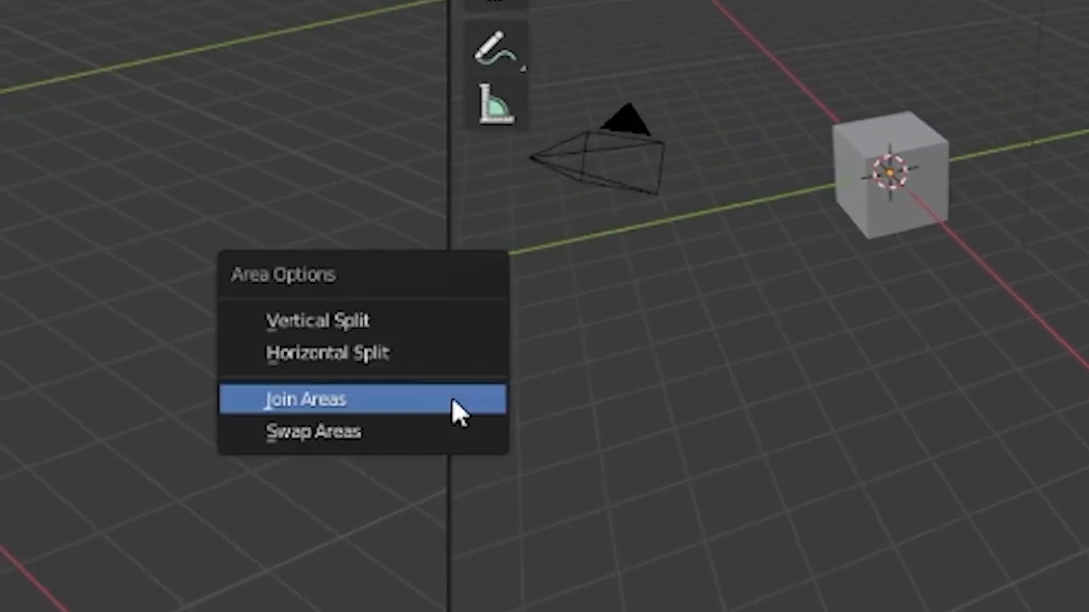
pyautogui.click(452, 400)
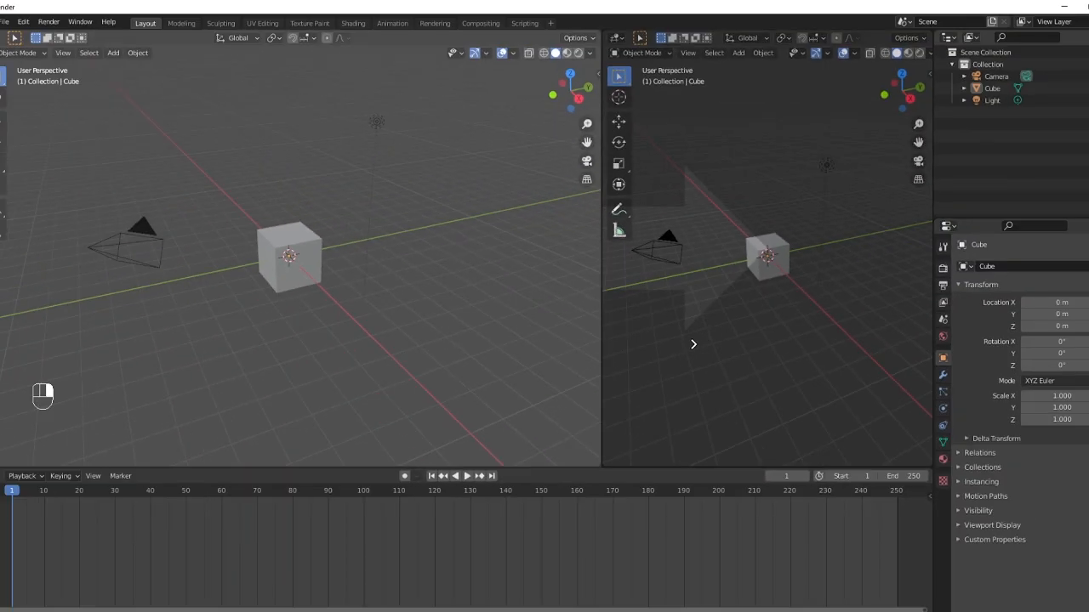
pyautogui.click(693, 343)
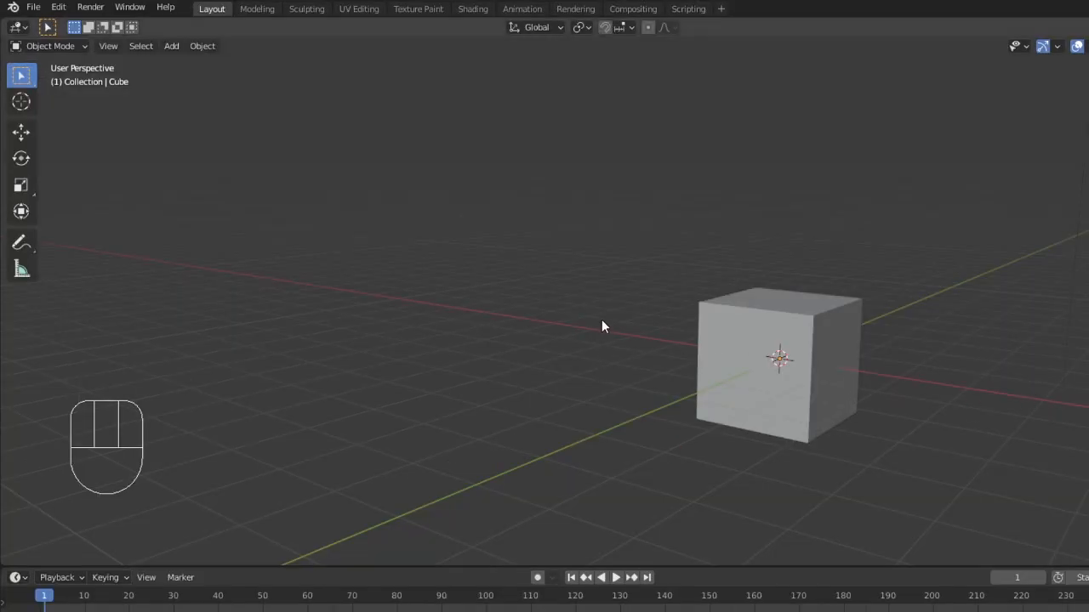
# - Orbit and zoom the viewport, then switch through the numpad 1, 2 and 3 views
pyautogui.moveTo(578, 368); pyautogui.dragTo(555, 390, button='middle')
pyautogui.scroll(3, 508, 430)
pyautogui.scroll(-1, 508, 430)
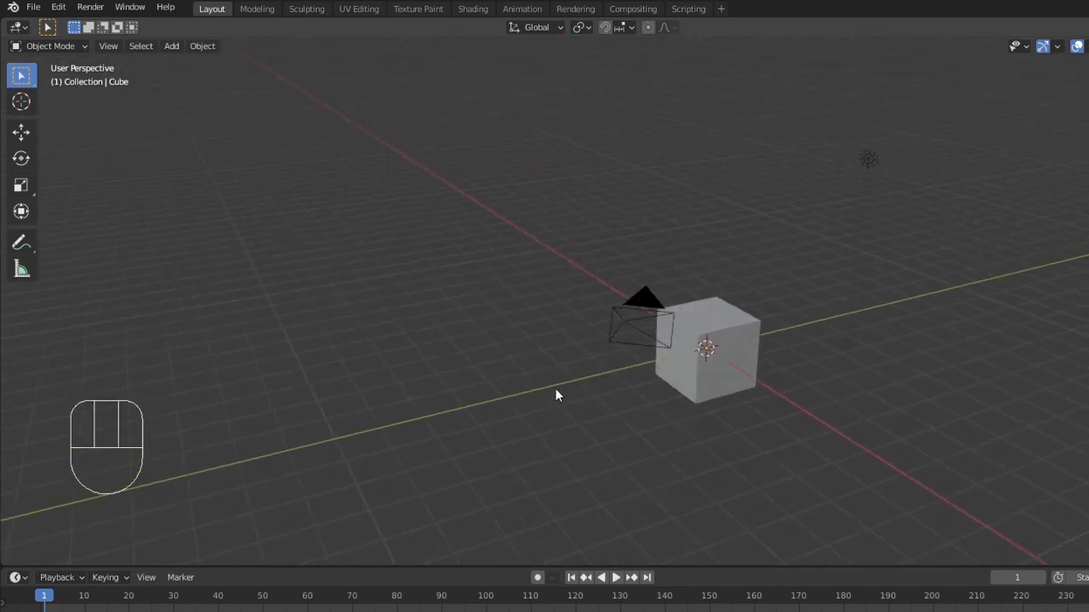
pyautogui.press('KP_1')
pyautogui.press('KP_2')
pyautogui.press('KP_3')
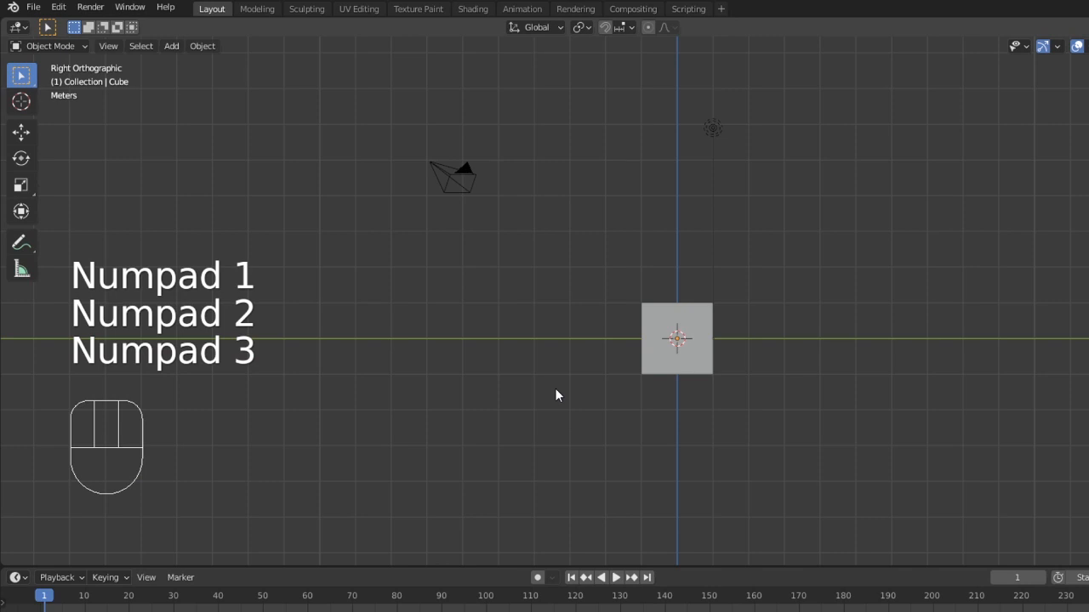
# - Orbit, pan and zoom around the cube in the viewport
pyautogui.moveTo(586, 421); pyautogui.dragTo(593, 389, button='middle')
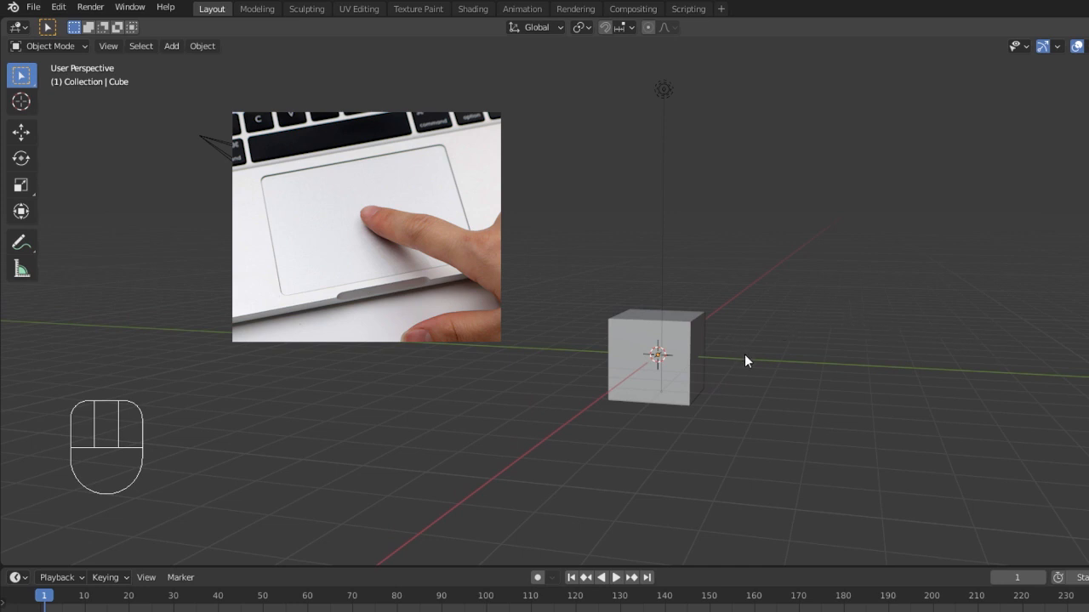
pyautogui.moveTo(612, 383); pyautogui.dragTo(630, 380, button='middle')
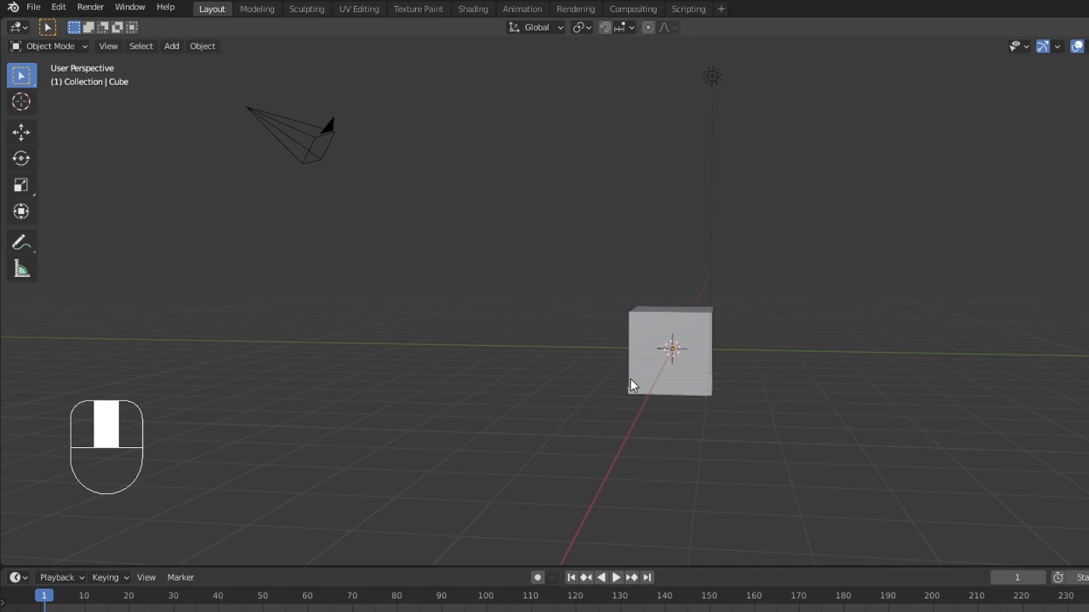
pyautogui.moveTo(630, 379); pyautogui.dragTo(660, 412, button='middle')
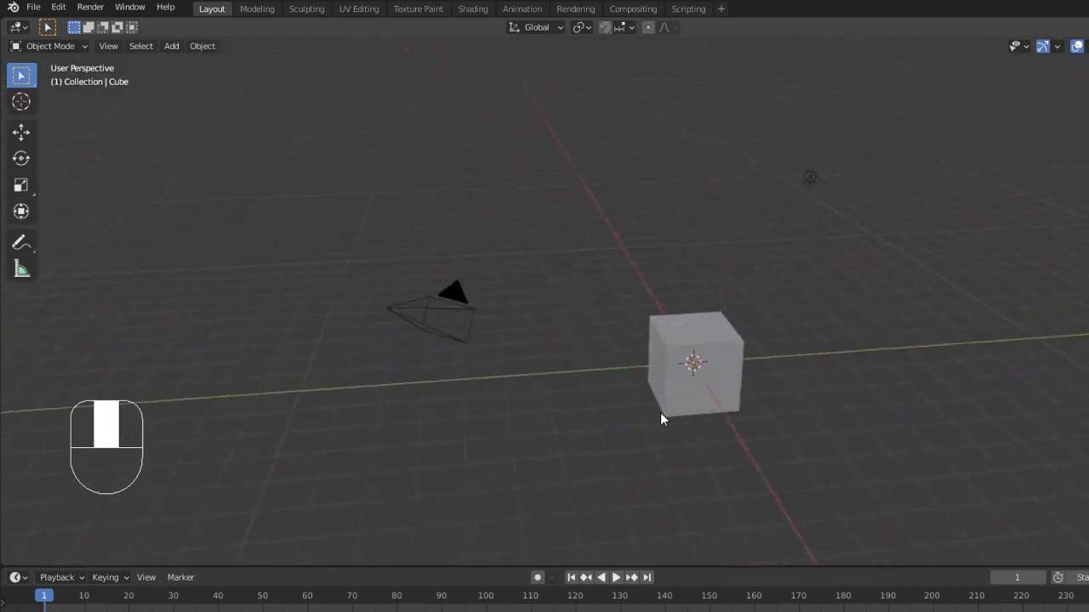
pyautogui.scroll(-5, 659, 410)
pyautogui.scroll(5, 660, 410)
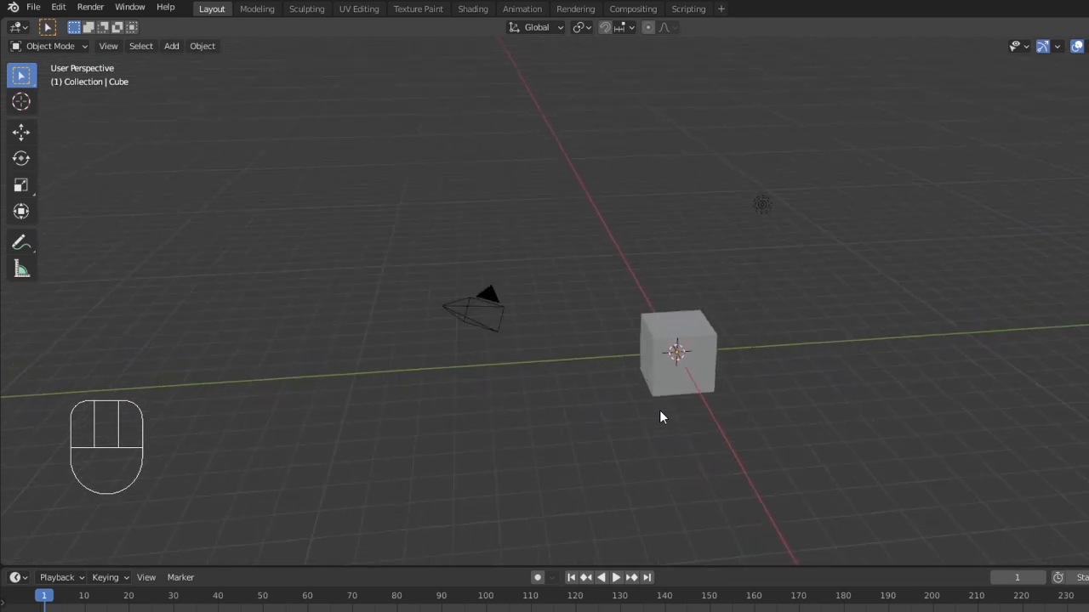
pyautogui.scroll(-2, 659, 410)
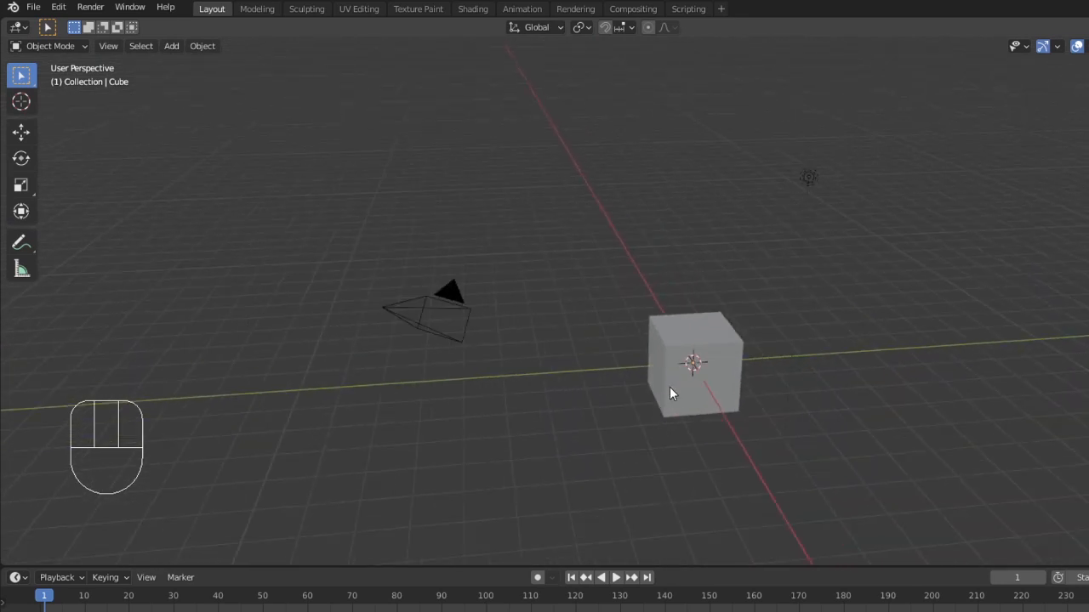
pyautogui.keyDown('shift'); pyautogui.moveTo(670, 387); pyautogui.dragTo(712, 380, button='middle'); pyautogui.keyUp('shift')
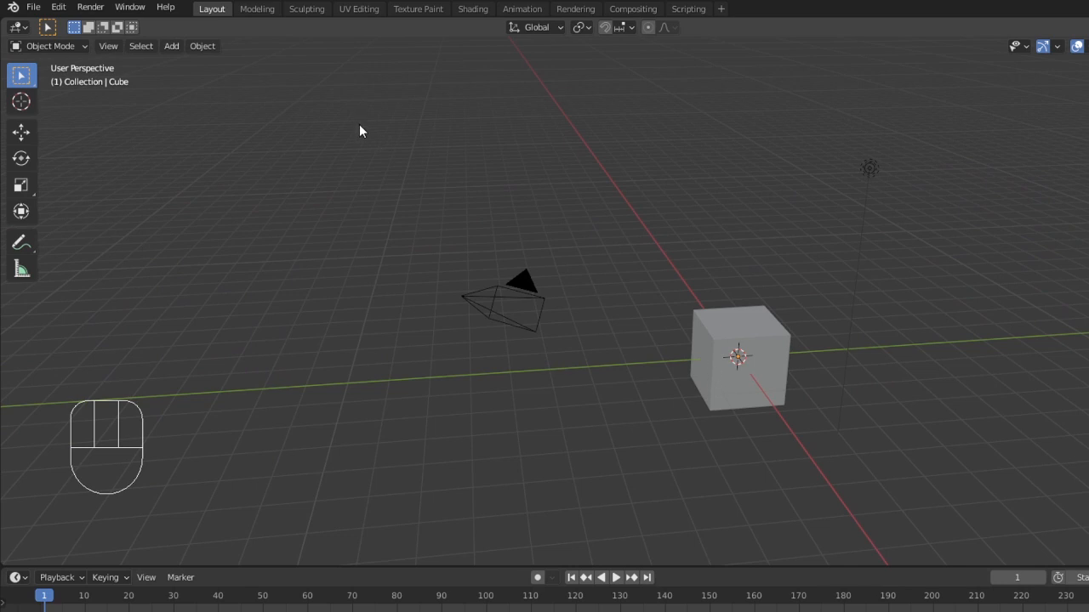
# - Open Preferences and enable Emulate Numpad in the input settings
pyautogui.click(58, 7)
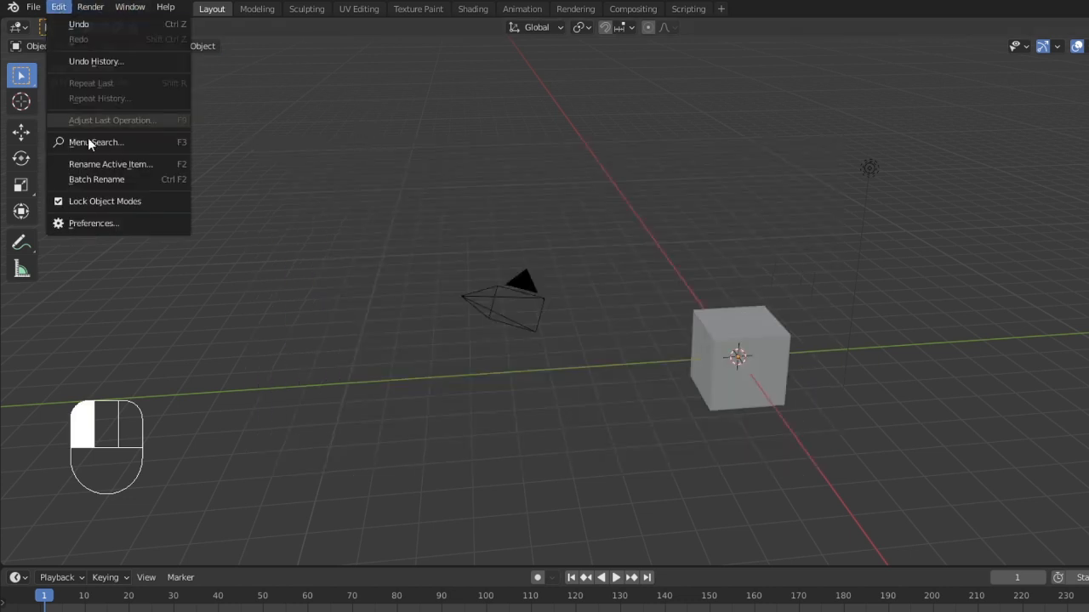
pyautogui.click(101, 224)
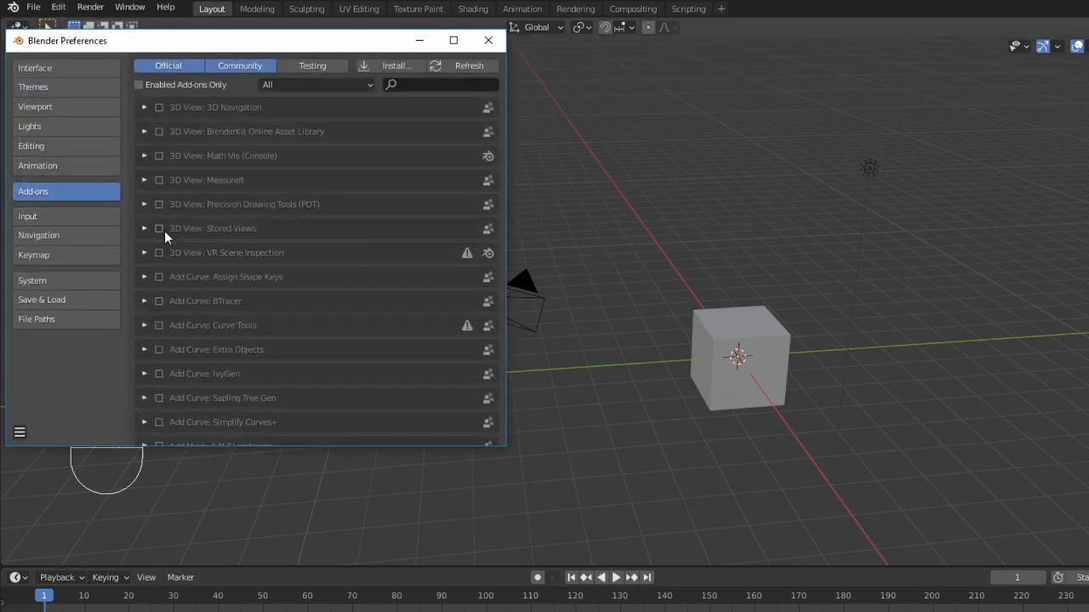
pyautogui.click(78, 223)
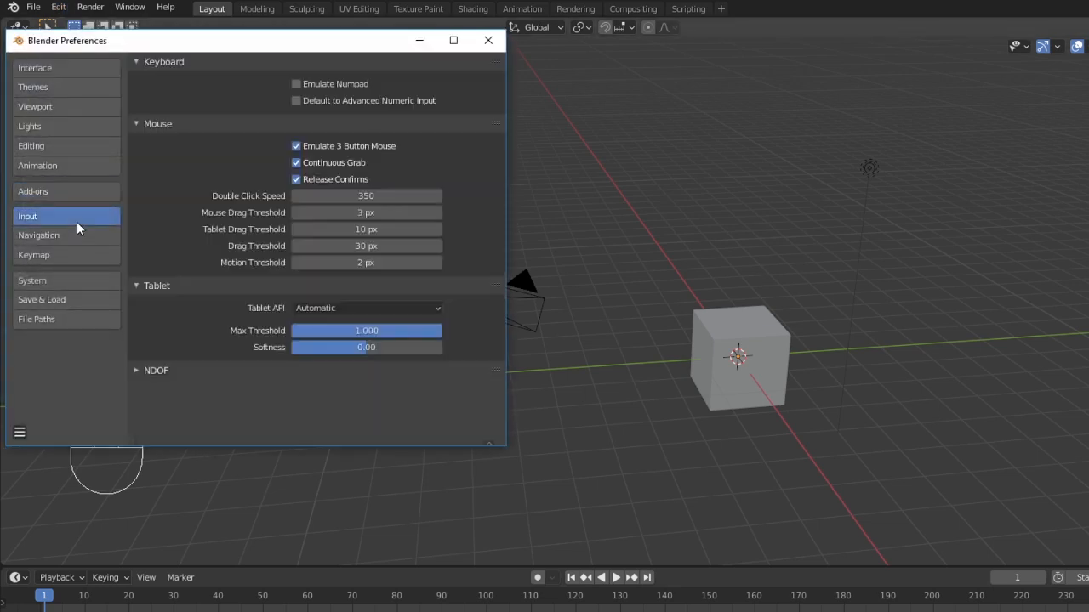
pyautogui.click(296, 84)
# - Search the add-ons for Node and enable Node Wrangler
pyautogui.click(98, 192)
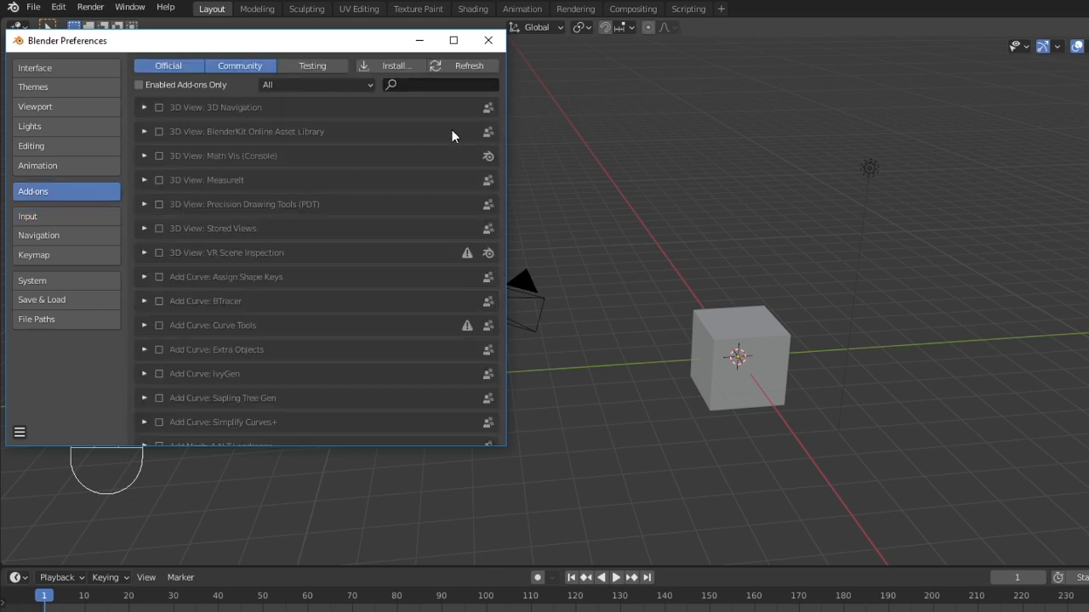
pyautogui.click(453, 86)
pyautogui.write('Node')
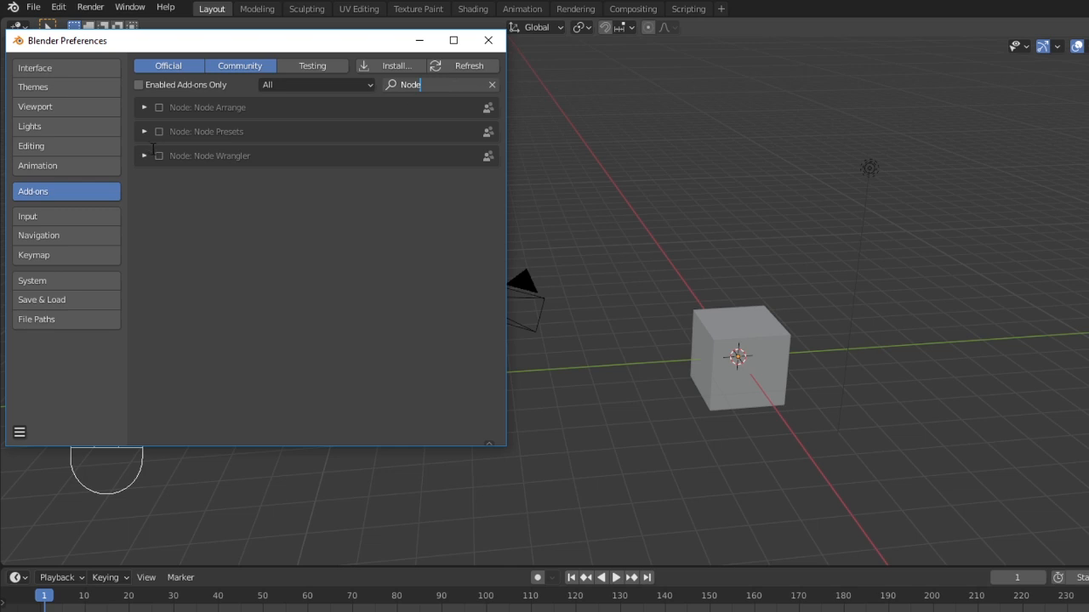
pyautogui.click(160, 155)
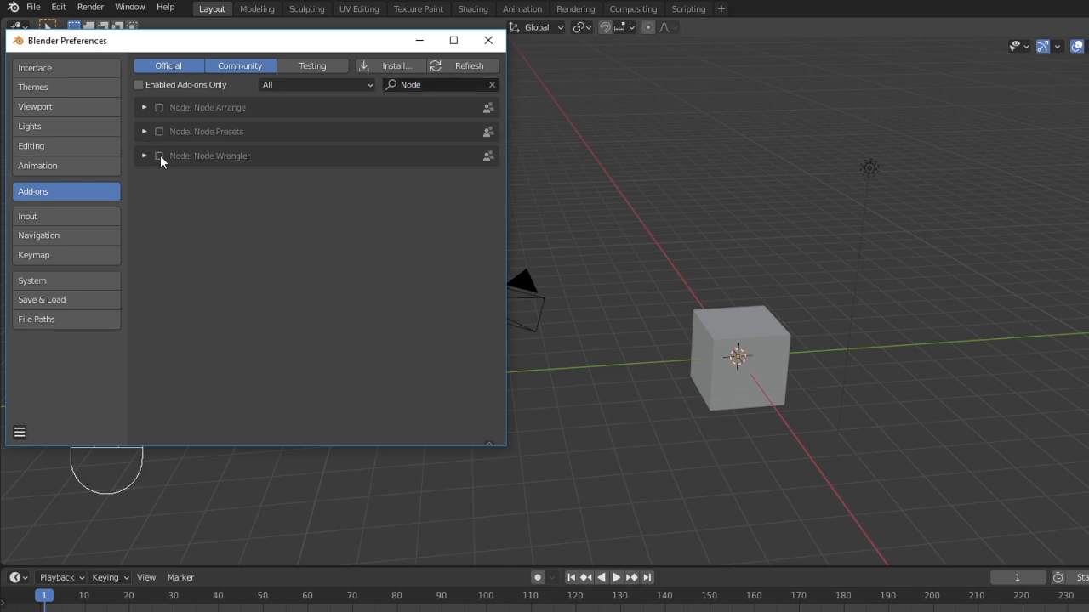
pyautogui.click(160, 155)
# - Close Preferences and practise selecting the cube with box select, deselect all and circle select
pyautogui.click(487, 42)
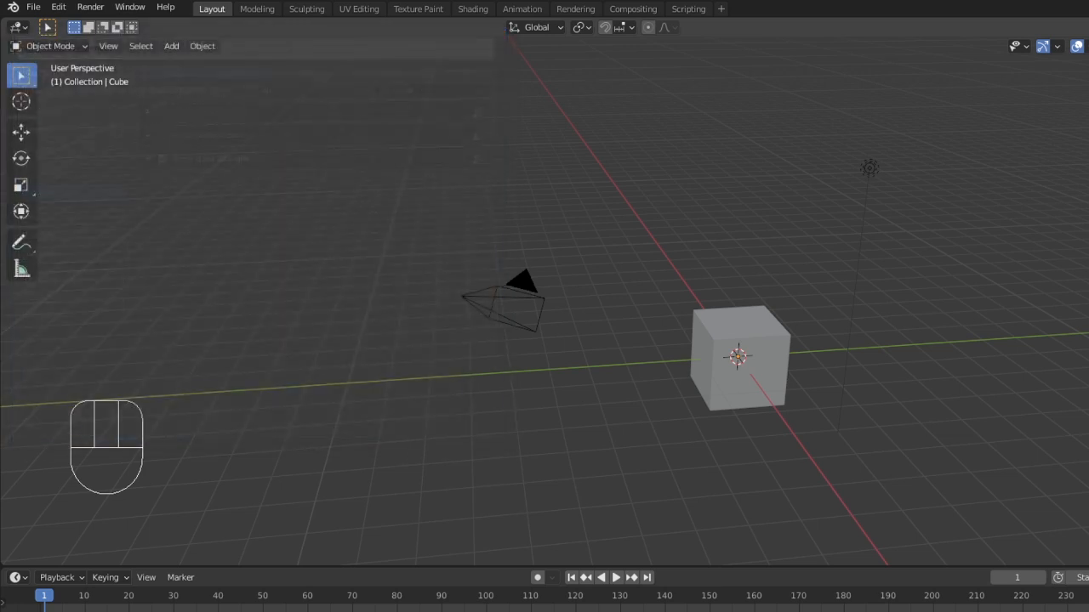
pyautogui.click(683, 466)
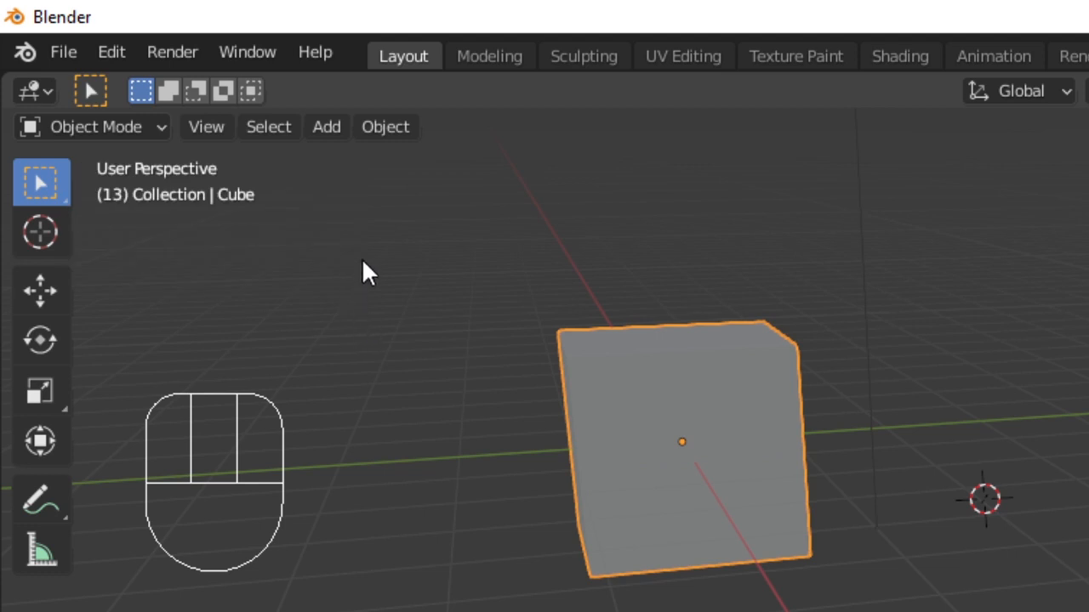
pyautogui.press('b')
pyautogui.moveTo(362, 236); pyautogui.dragTo(920, 563)
pyautogui.hotkey('alt', 'a')
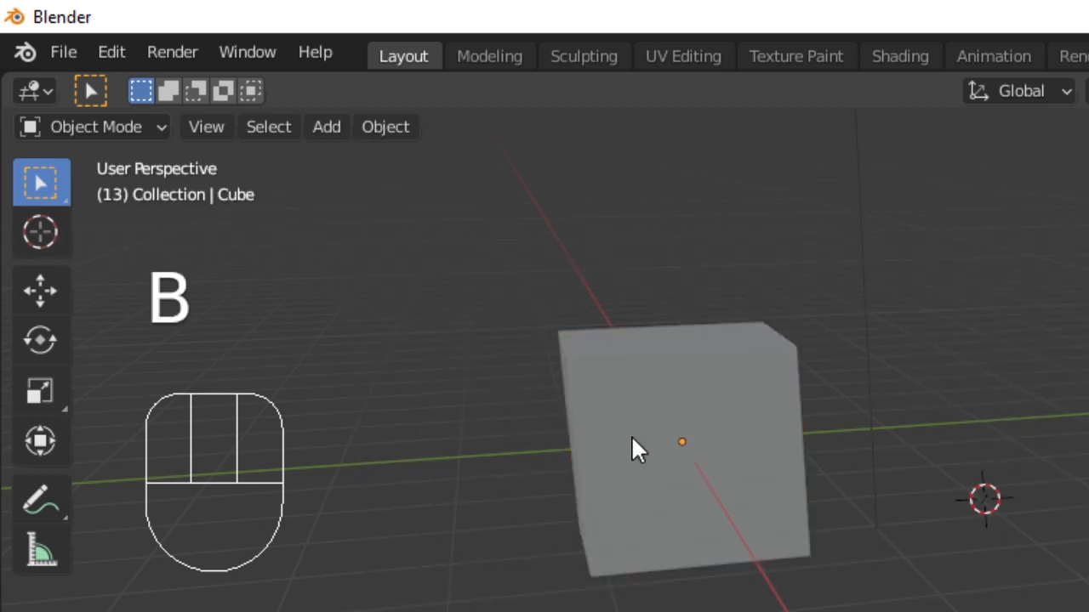
pyautogui.press('b')
pyautogui.moveTo(367, 223); pyautogui.dragTo(1076, 608)
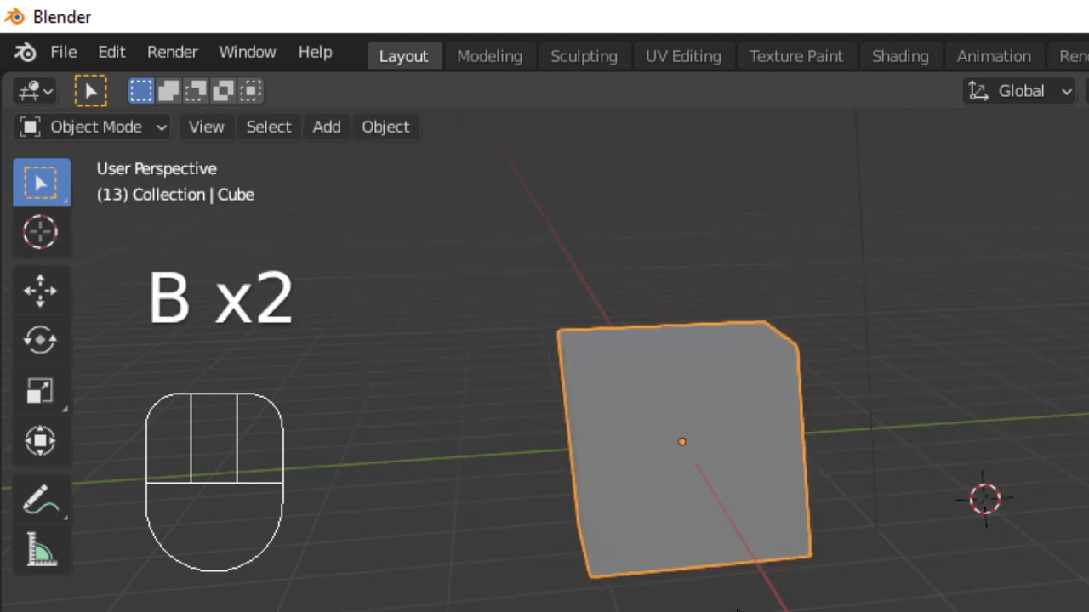
pyautogui.click(736, 609)
pyautogui.press('c')
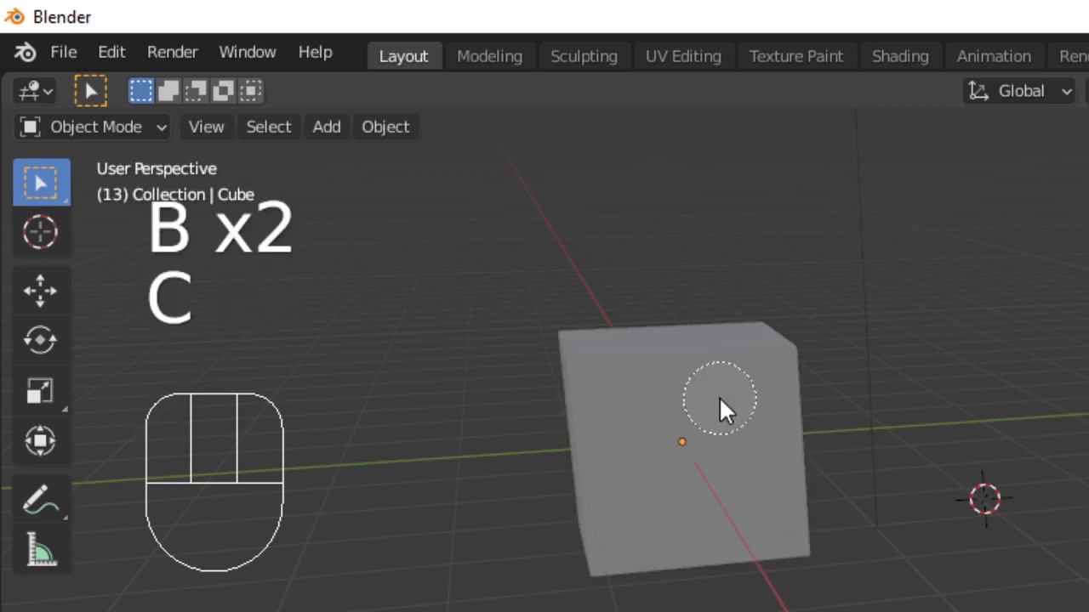
pyautogui.click(697, 451)
pyautogui.rightClick(697, 451)
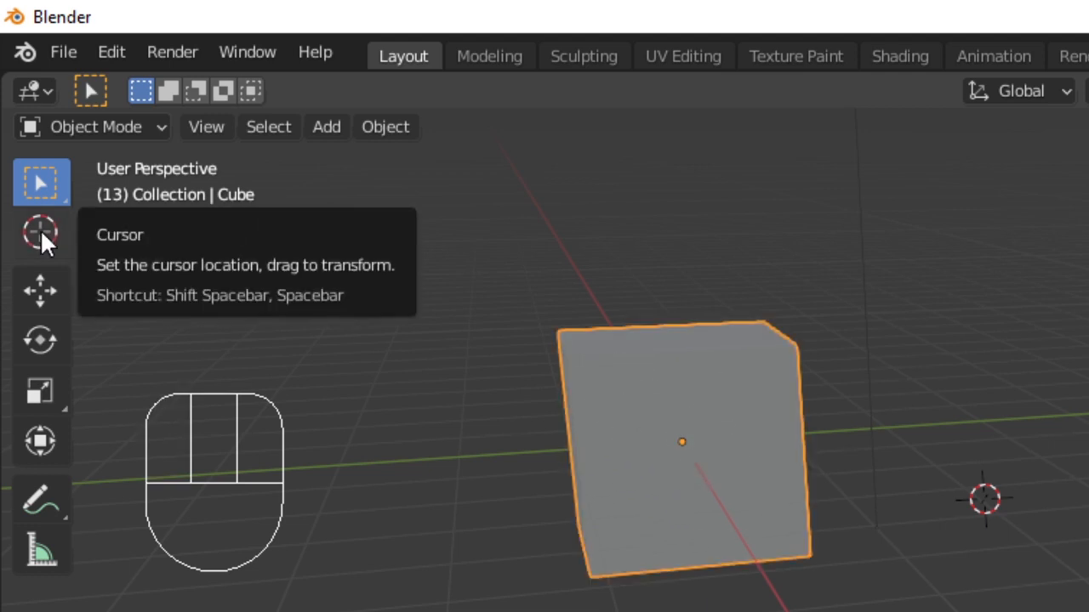
# - Switch to the Cursor tool and place the 3D cursor at several spots, finishing just left of the cube
pyautogui.click(40, 232)
pyautogui.click(420, 357)
pyautogui.click(551, 240)
pyautogui.click(679, 221)
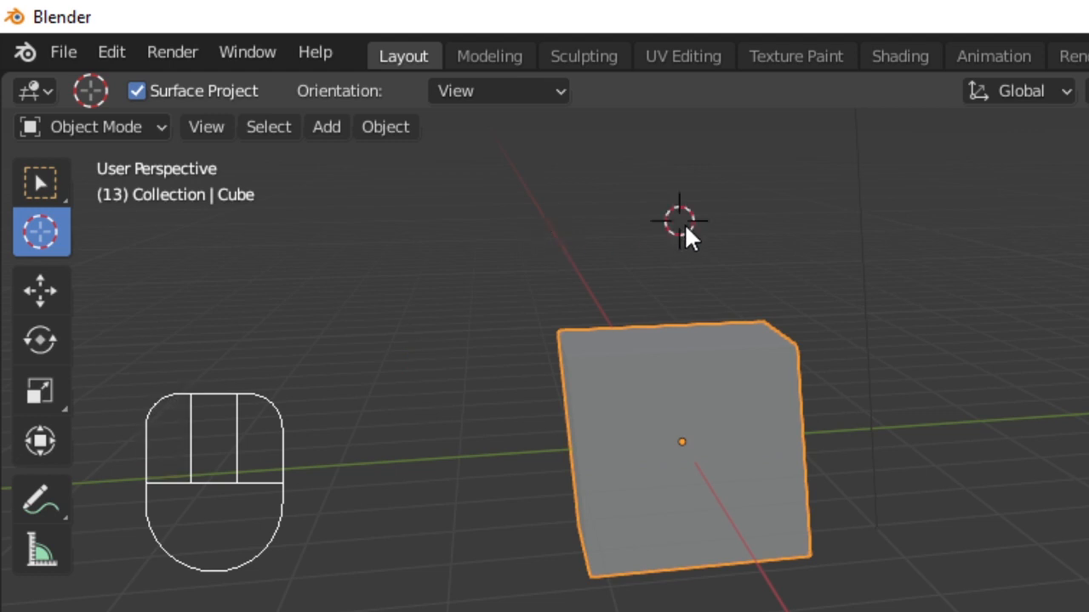
pyautogui.click(781, 272)
pyautogui.click(522, 255)
pyautogui.click(307, 296)
pyautogui.click(201, 312)
pyautogui.click(384, 218)
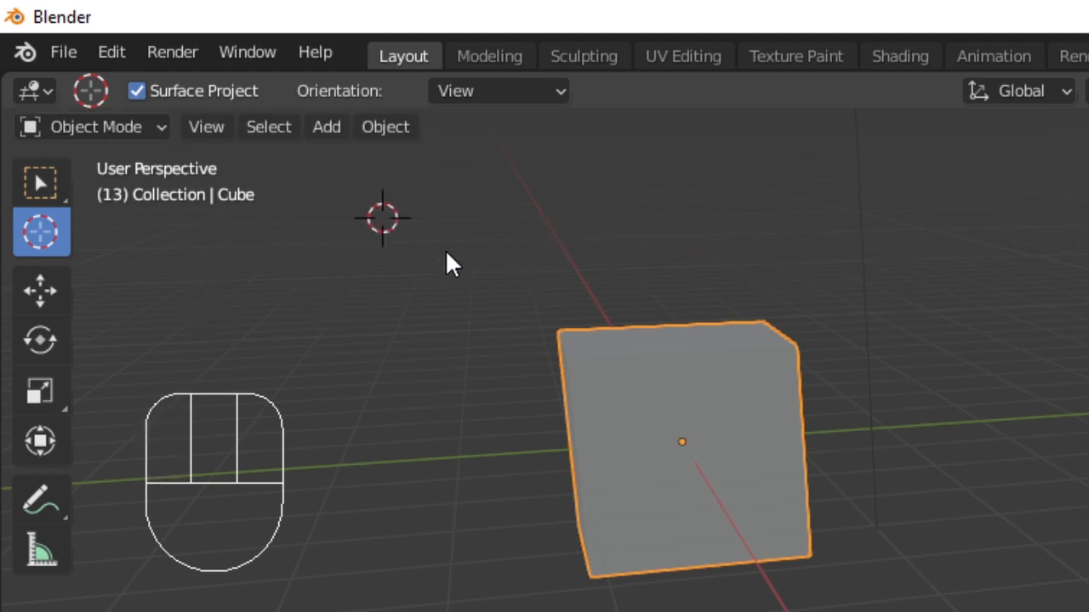
pyautogui.click(397, 330)
pyautogui.click(406, 398)
pyautogui.click(520, 253)
pyautogui.click(737, 241)
pyautogui.click(513, 222)
pyautogui.click(432, 346)
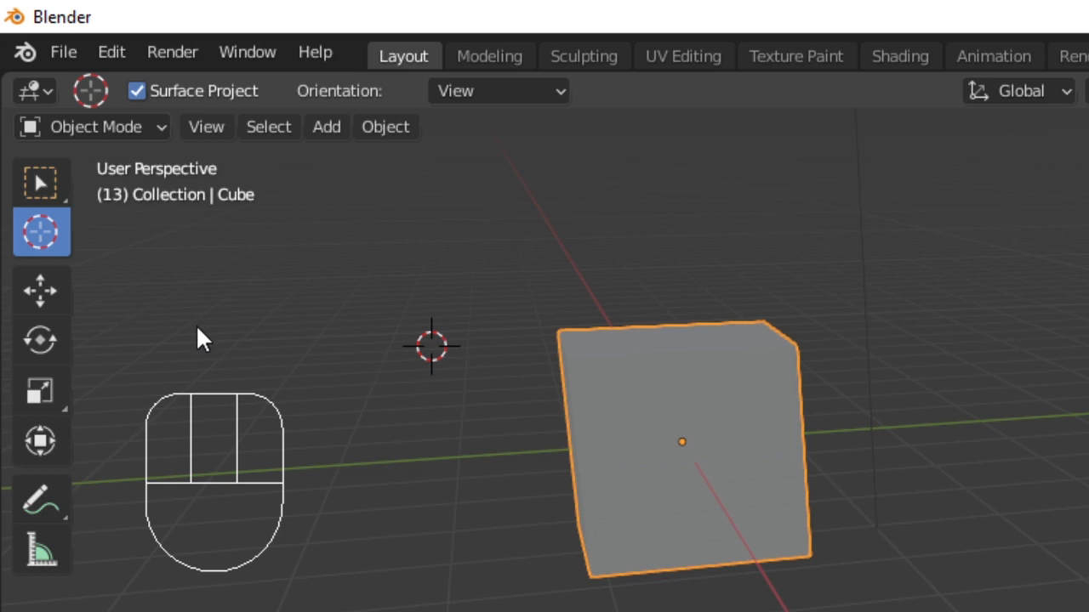
# - Move the cube by dragging the Move tool's gizmo arrows
pyautogui.click(38, 286)
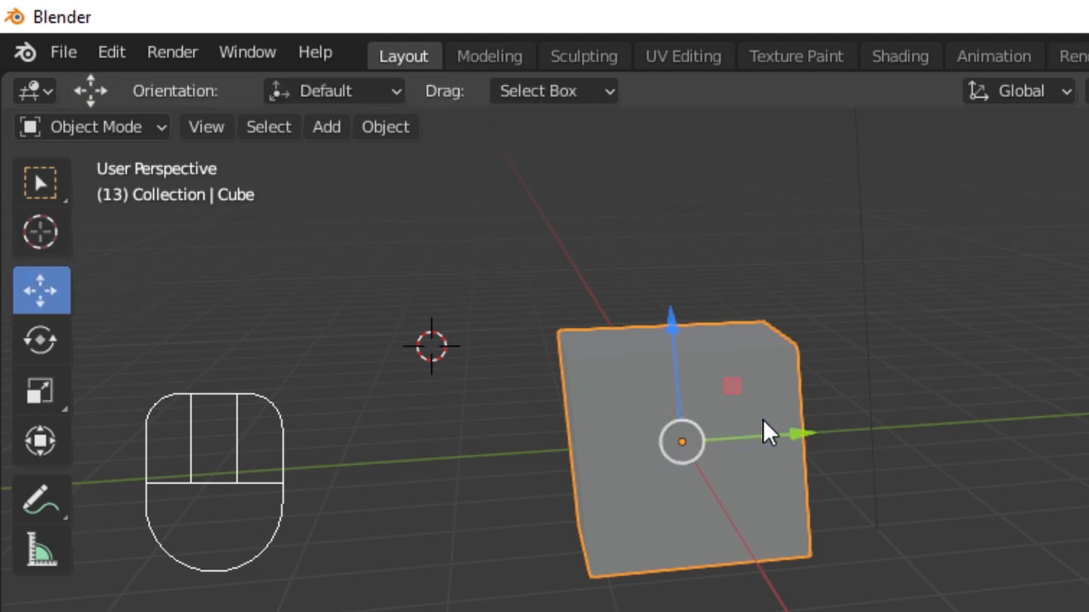
pyautogui.moveTo(797, 436); pyautogui.dragTo(672, 420)
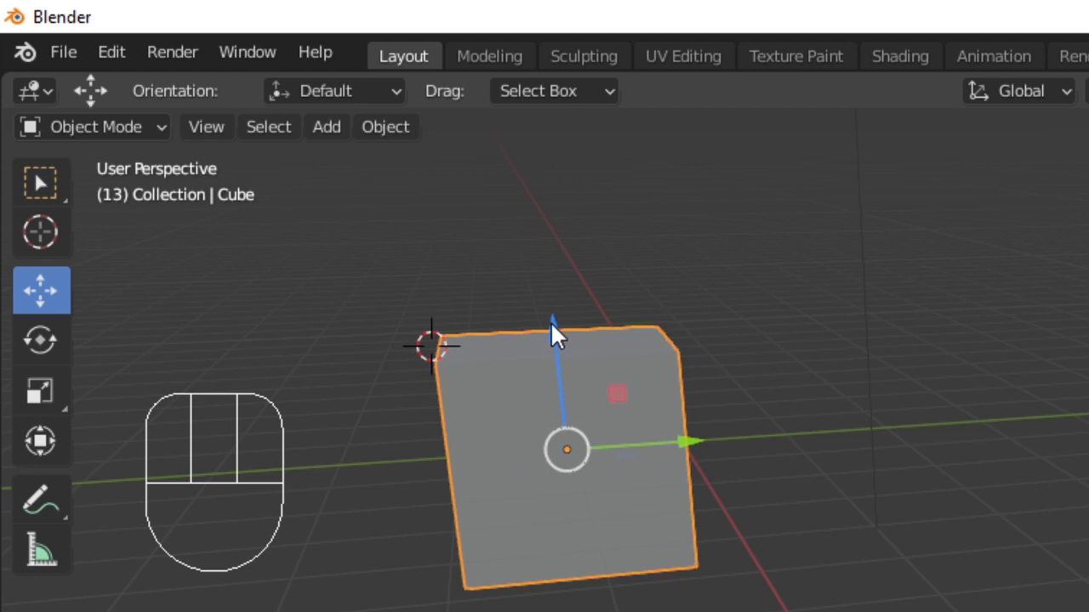
pyautogui.moveTo(552, 324)
pyautogui.mouseDown()
pyautogui.moveTo(547, 253)
pyautogui.moveTo(560, 339)
pyautogui.mouseUp()
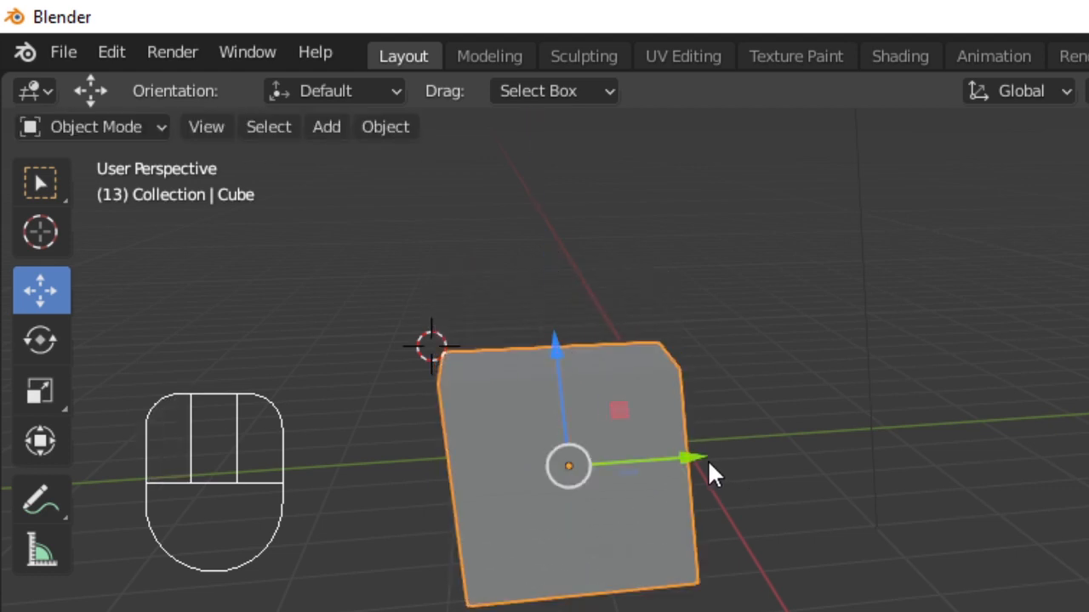
pyautogui.moveTo(709, 466); pyautogui.dragTo(749, 443)
# - Grab and move the cube freely, then move it constrained along the global X axis
pyautogui.press('g')
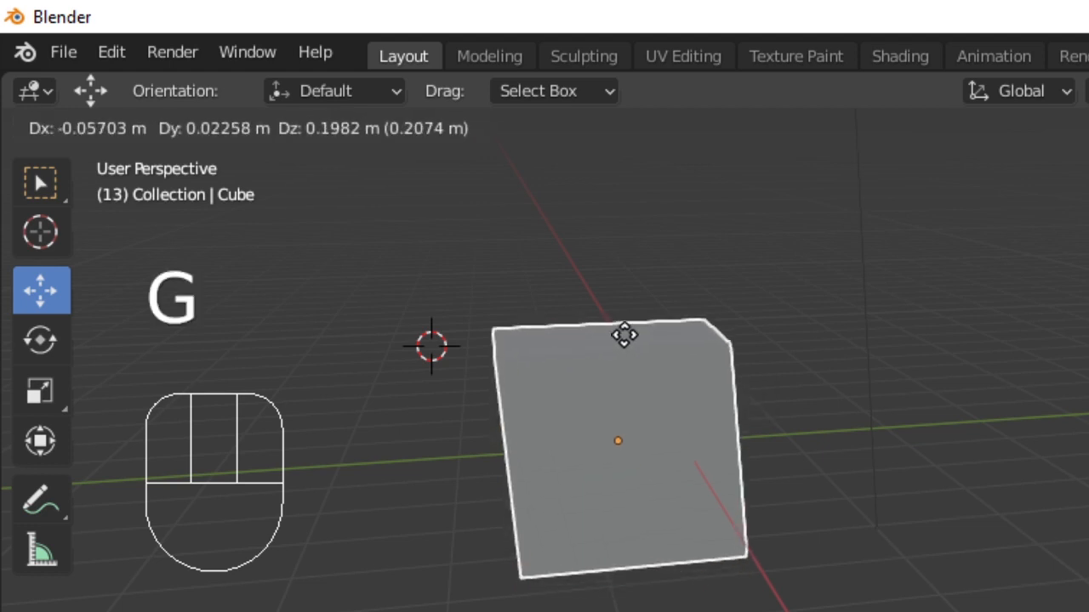
pyautogui.click(608, 258)
pyautogui.press('g')
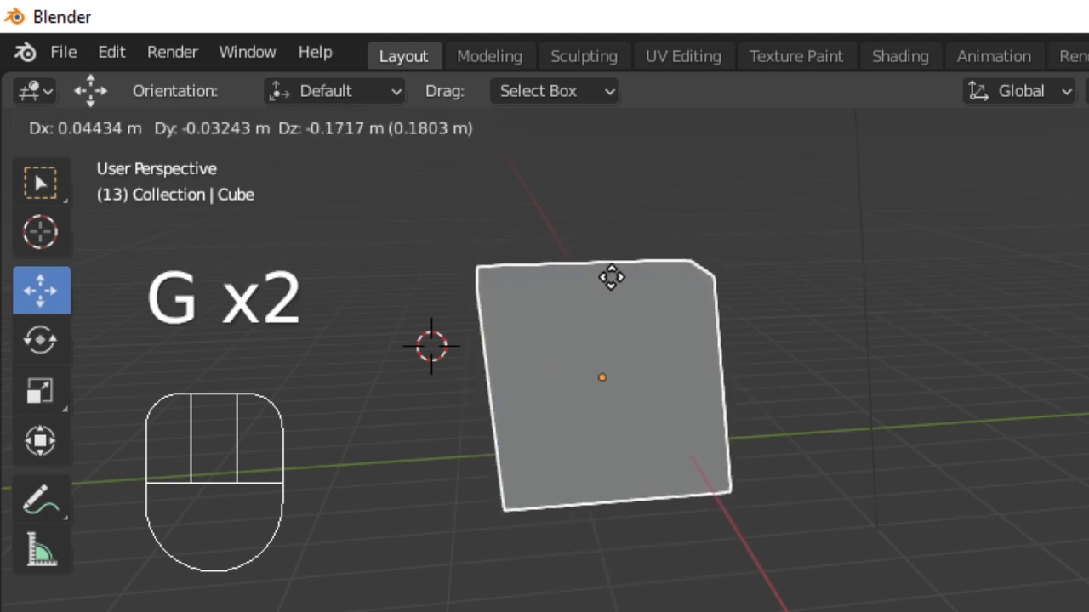
pyautogui.click(611, 284)
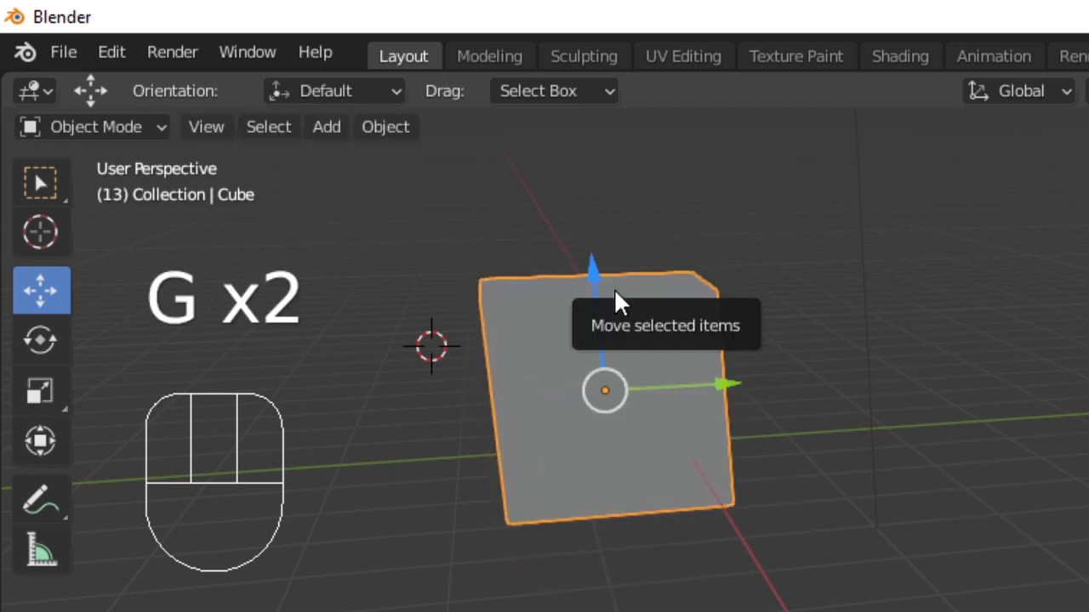
pyautogui.press('g')
pyautogui.press('x')
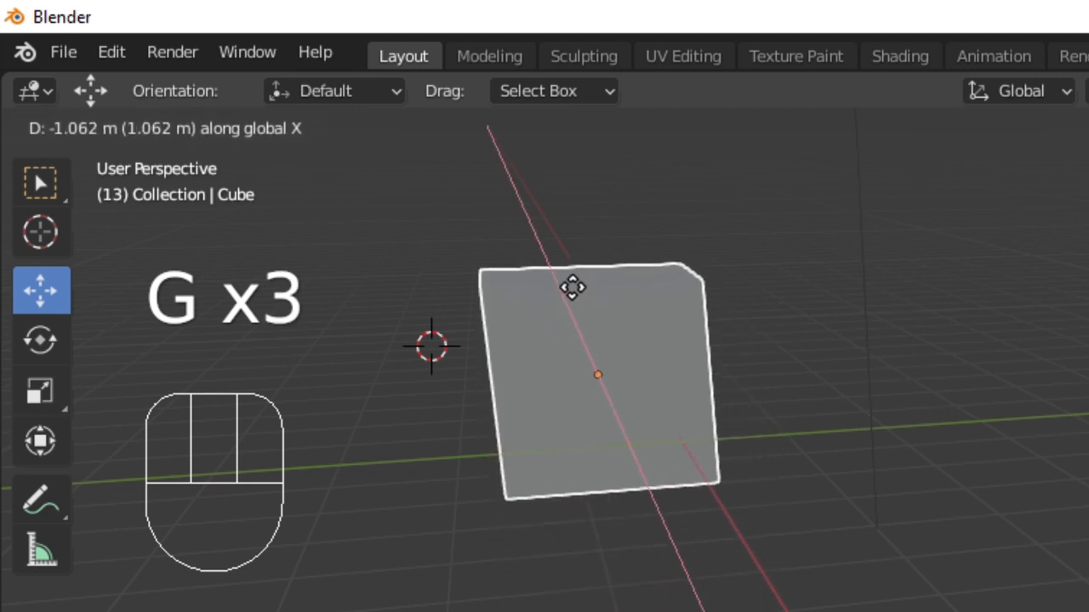
pyautogui.click(566, 286)
# - Rotate the cube by dragging the Rotate tool's gizmo rings
pyautogui.click(40, 340)
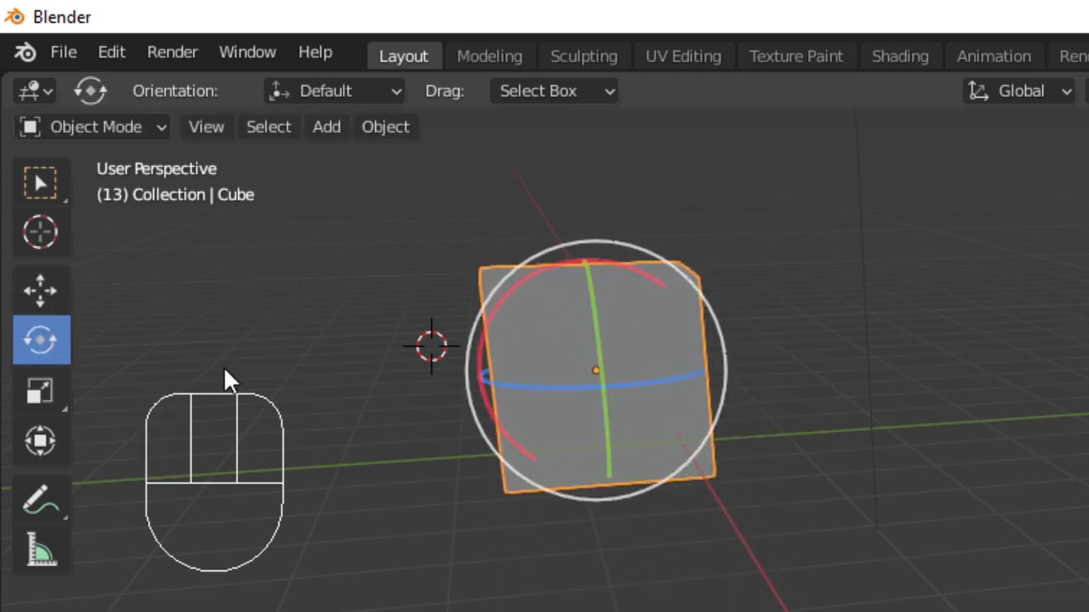
pyautogui.moveTo(559, 393); pyautogui.dragTo(616, 395)
pyautogui.moveTo(607, 336); pyautogui.dragTo(603, 372)
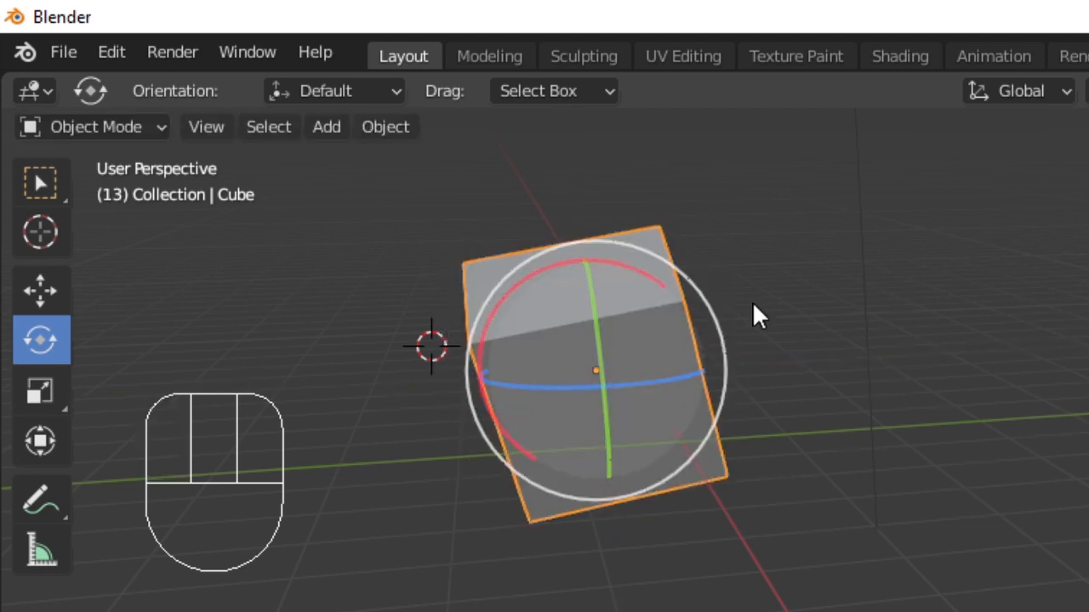
pyautogui.click(378, 391)
# - Rotate the cube 90° about the global X axis
pyautogui.press('r')
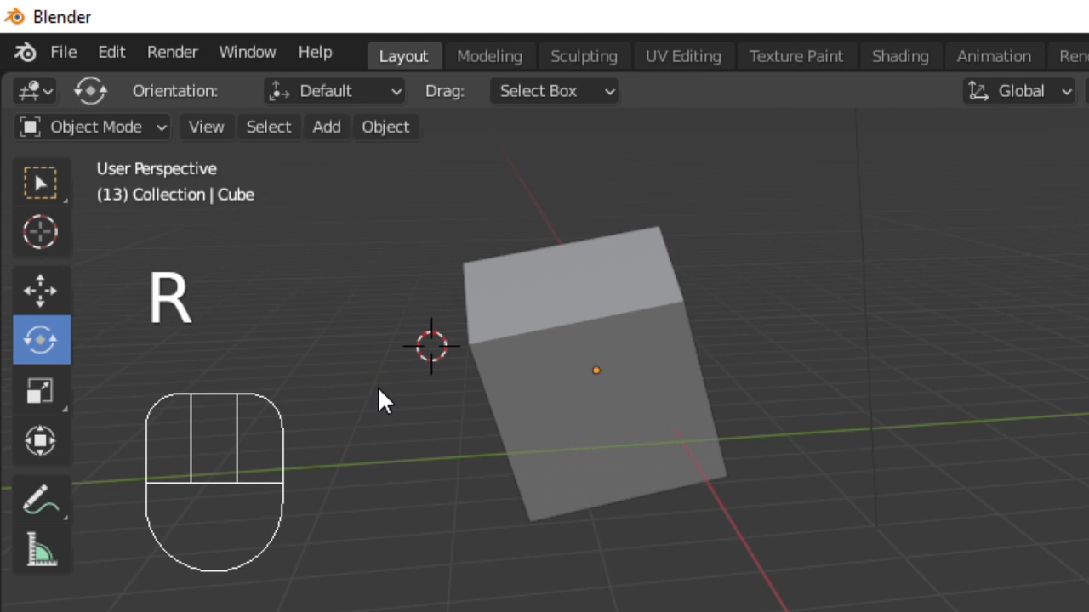
pyautogui.press('x')
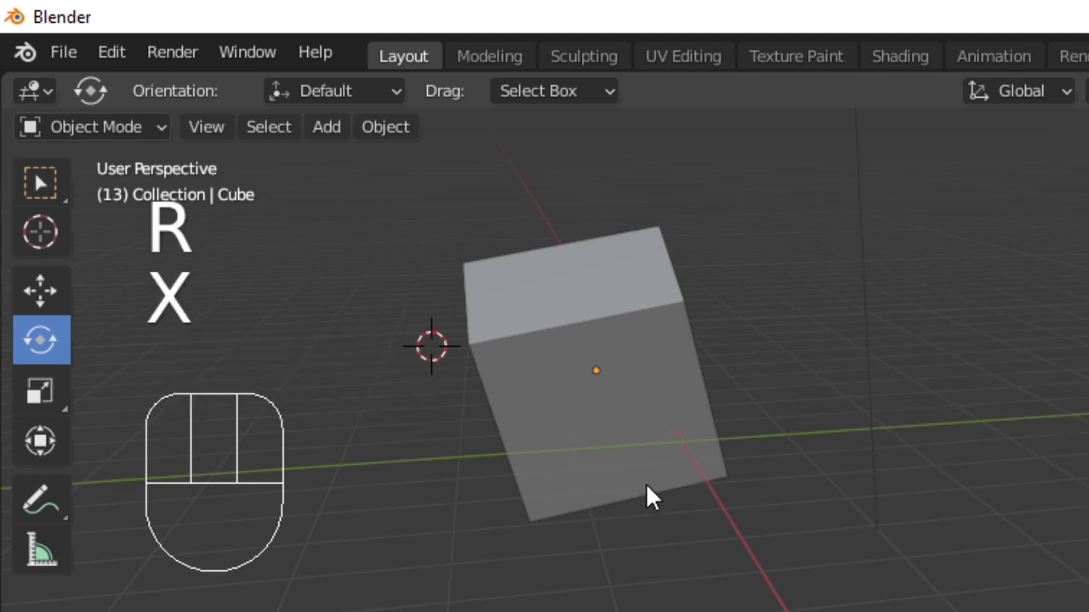
pyautogui.click(667, 387)
pyautogui.write('r')
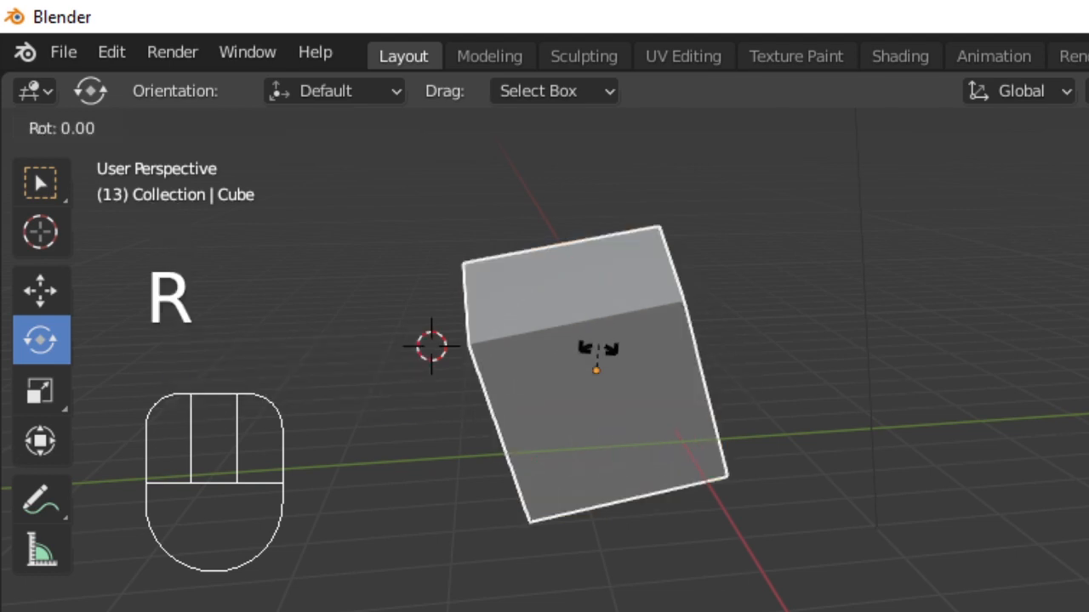
pyautogui.write('x90')
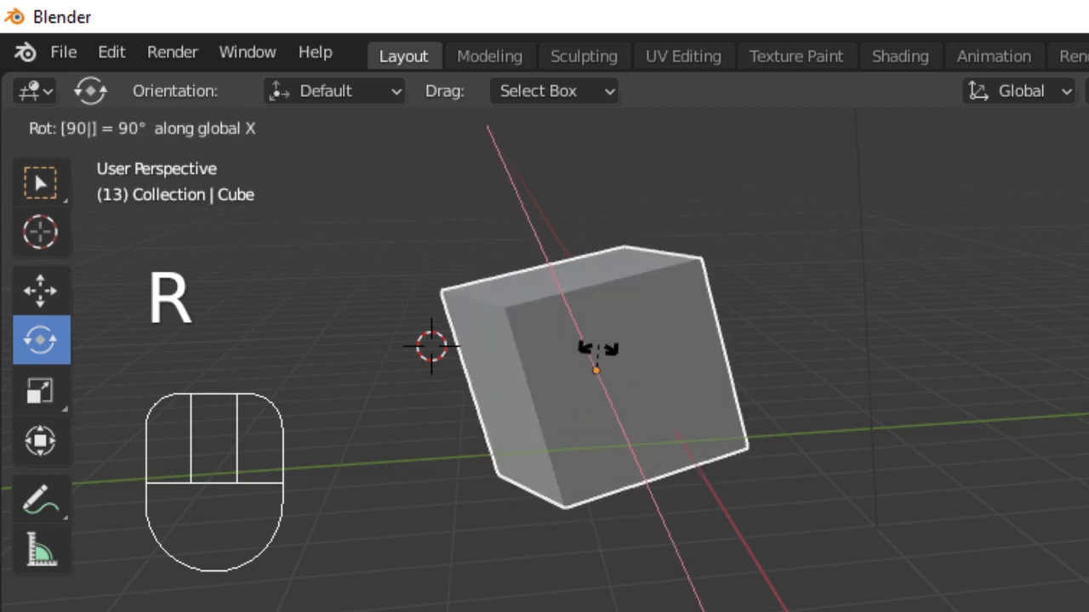
pyautogui.press('Return')
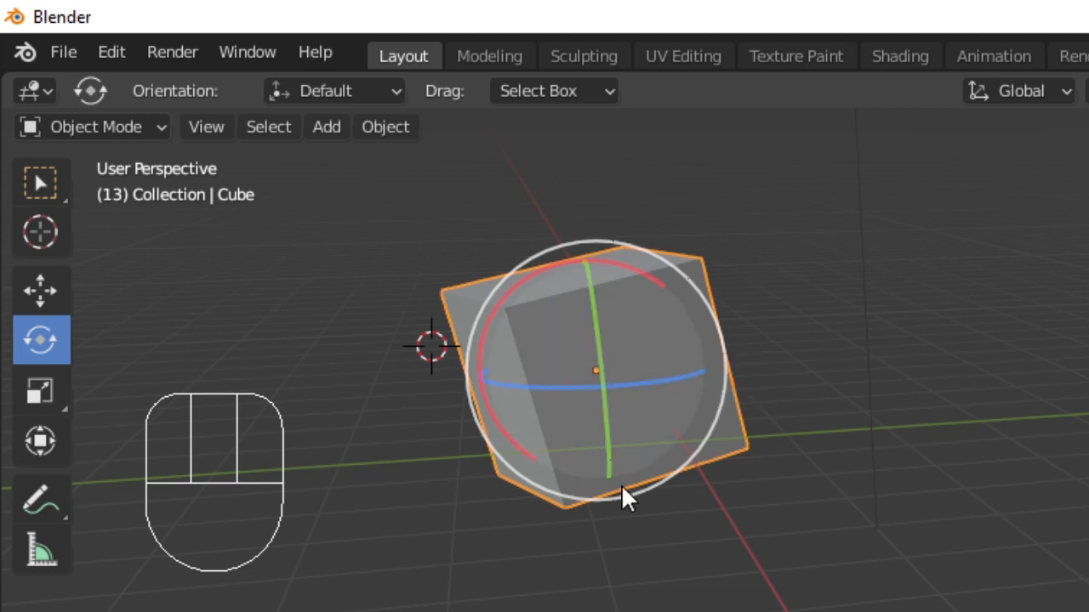
# - Scale the cube by dragging the Scale tool's gizmo handles
pyautogui.click(43, 390)
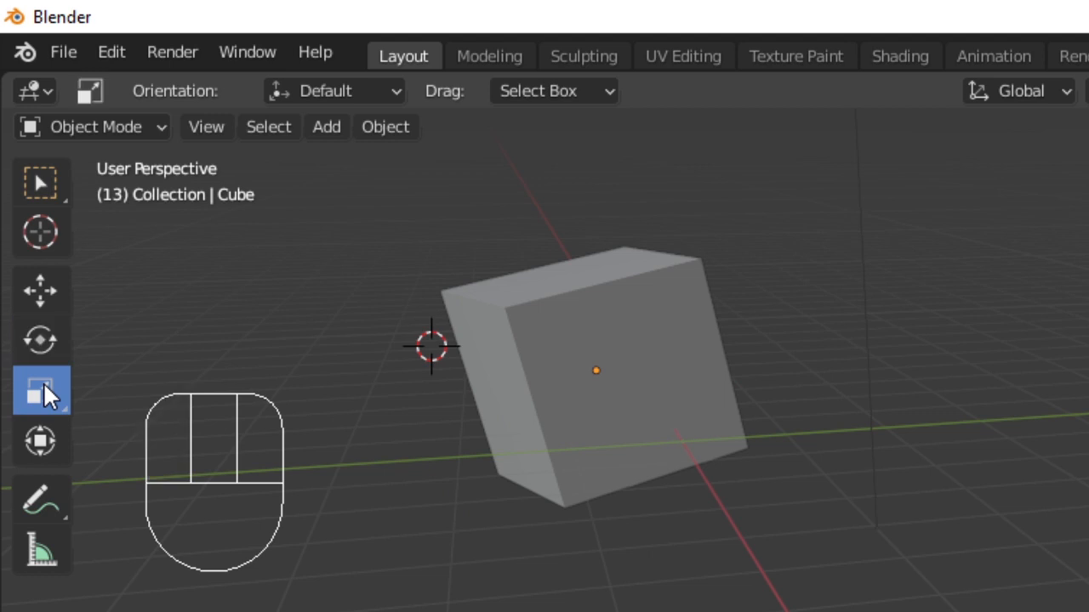
pyautogui.click(644, 384)
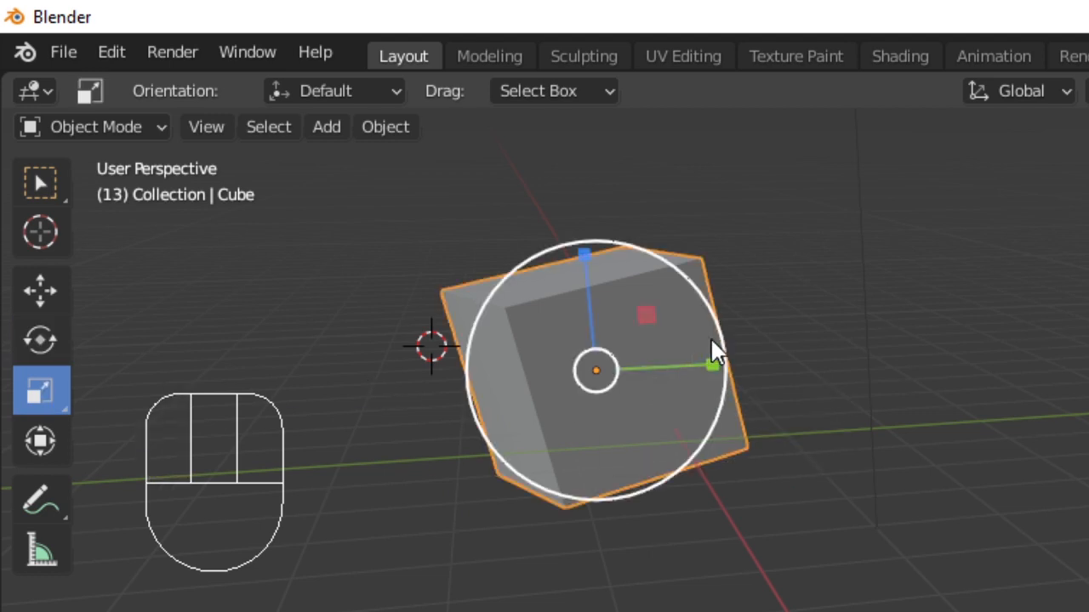
pyautogui.moveTo(719, 368)
pyautogui.mouseDown()
pyautogui.moveTo(781, 379)
pyautogui.moveTo(722, 381)
pyautogui.moveTo(710, 371)
pyautogui.mouseUp()
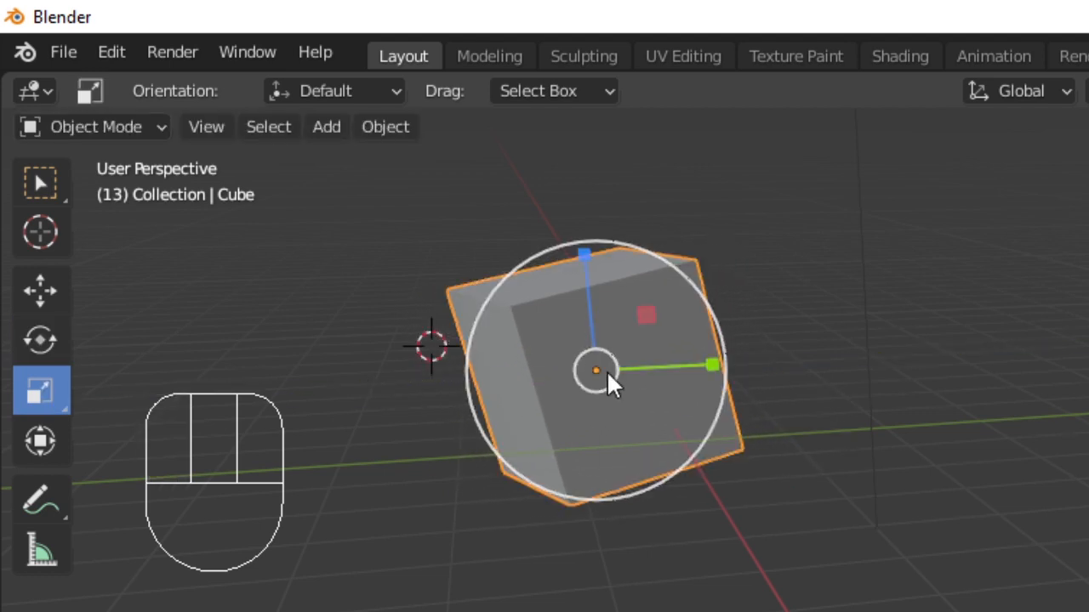
pyautogui.moveTo(650, 315)
pyautogui.mouseDown()
pyautogui.moveTo(692, 297)
pyautogui.moveTo(650, 329)
pyautogui.mouseUp()
# - Scale the cube uniformly by typed factors of 0.8, then 8, then 0.1
pyautogui.press('s')
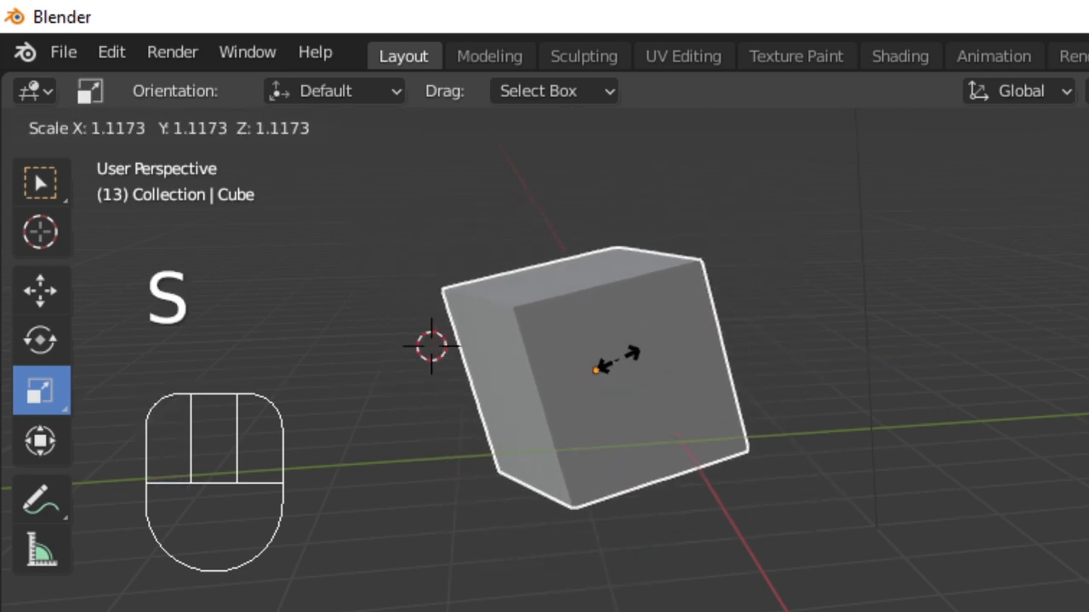
pyautogui.press('Return')
pyautogui.write('s.8')
pyautogui.press('Return')
pyautogui.write('s8')
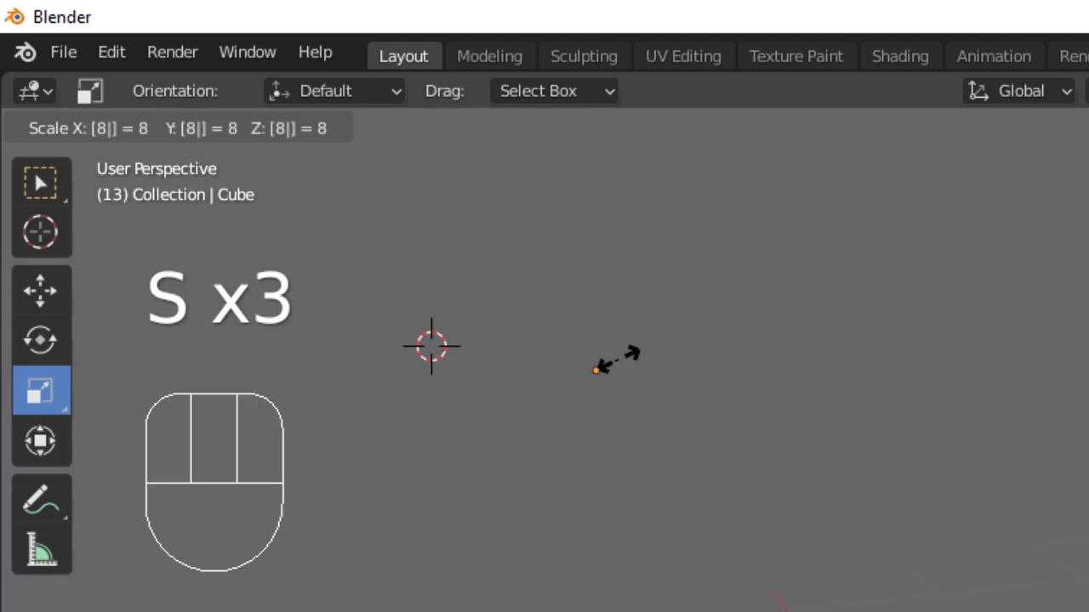
pyautogui.press('Return')
pyautogui.press('s')
pyautogui.press('Escape')
pyautogui.write('s.1')
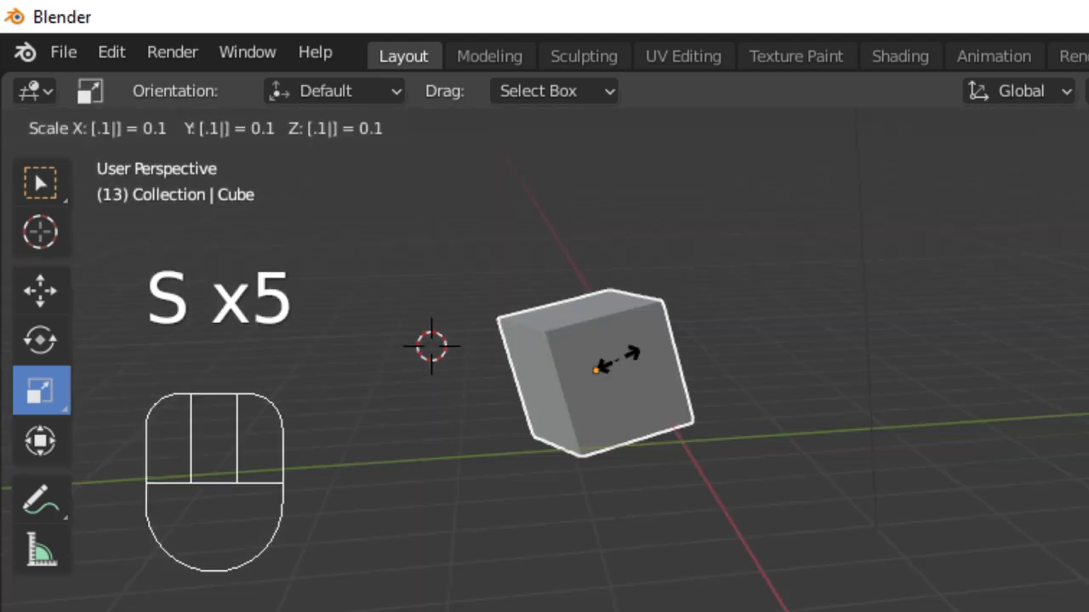
pyautogui.press('Return')
# - Grab the cube and move it to a new spot near the 3D cursor
pyautogui.press('g')
pyautogui.click(490, 262)
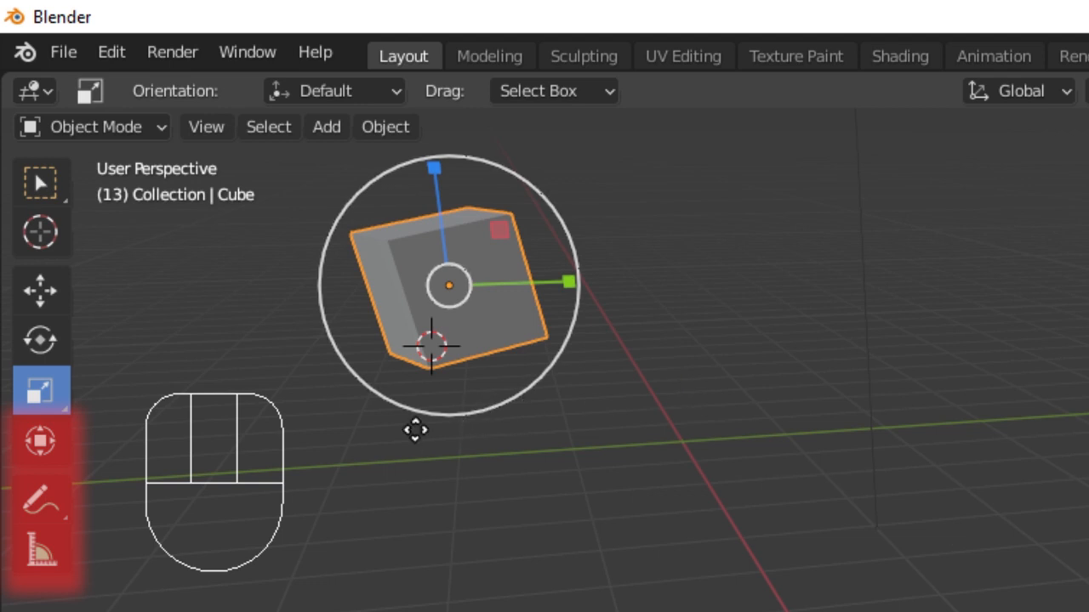
pyautogui.press('g')
pyautogui.click(439, 473)
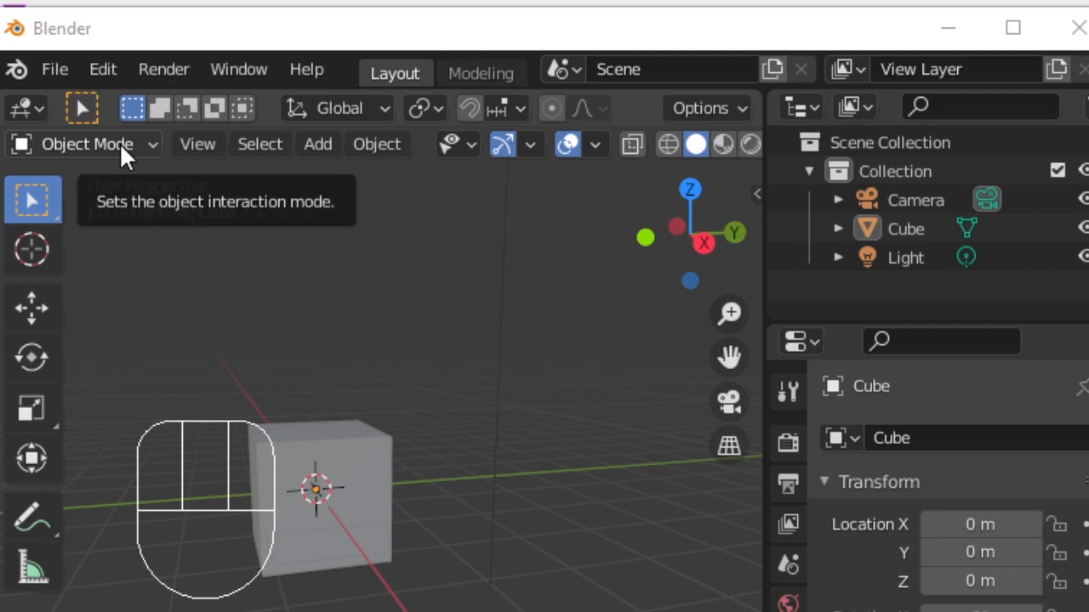
# - Examine the object interaction mode list, keep Object Mode, and orbit and zoom around the cube
pyautogui.moveTo(119, 143); pyautogui.dragTo(94, 225)
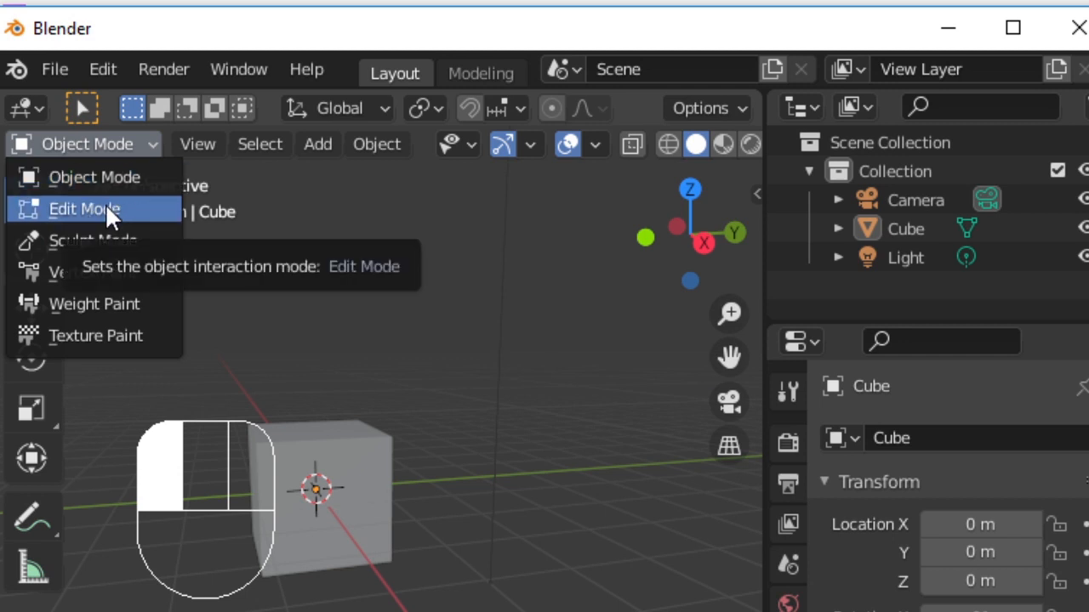
pyautogui.click(115, 175)
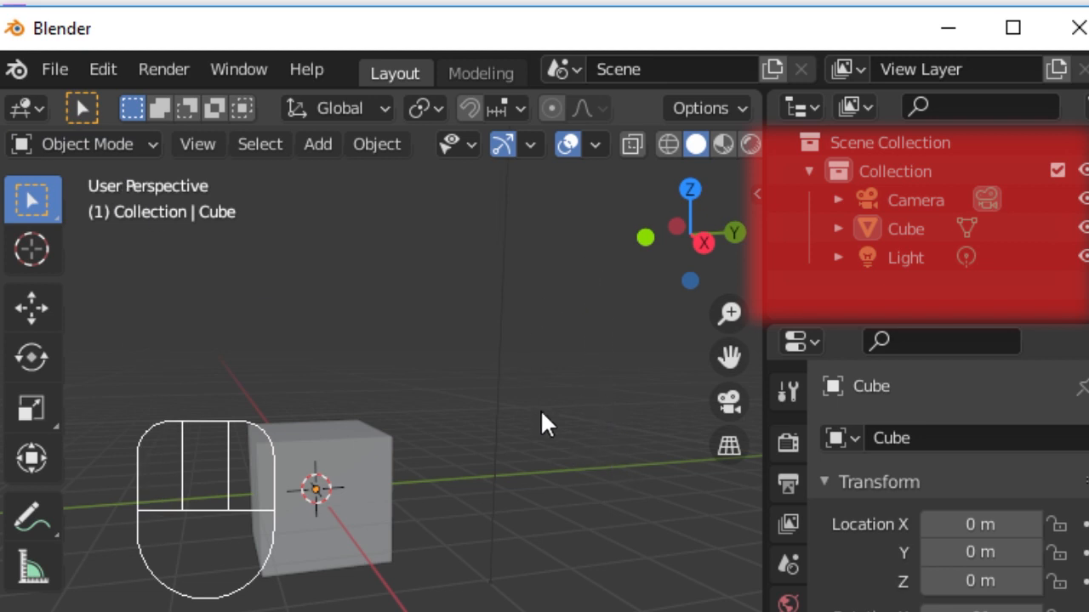
pyautogui.moveTo(540, 423); pyautogui.dragTo(460, 459, button='middle')
pyautogui.moveTo(389, 469); pyautogui.dragTo(367, 240, button='middle')
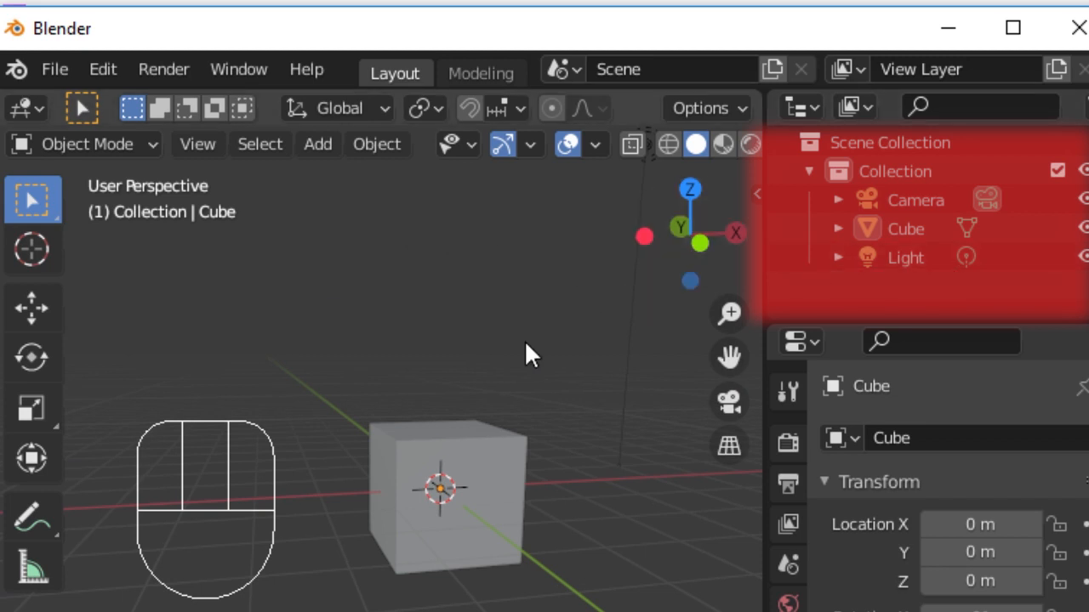
pyautogui.scroll(-3, 524, 344)
pyautogui.moveTo(522, 346); pyautogui.dragTo(583, 353, button='middle')
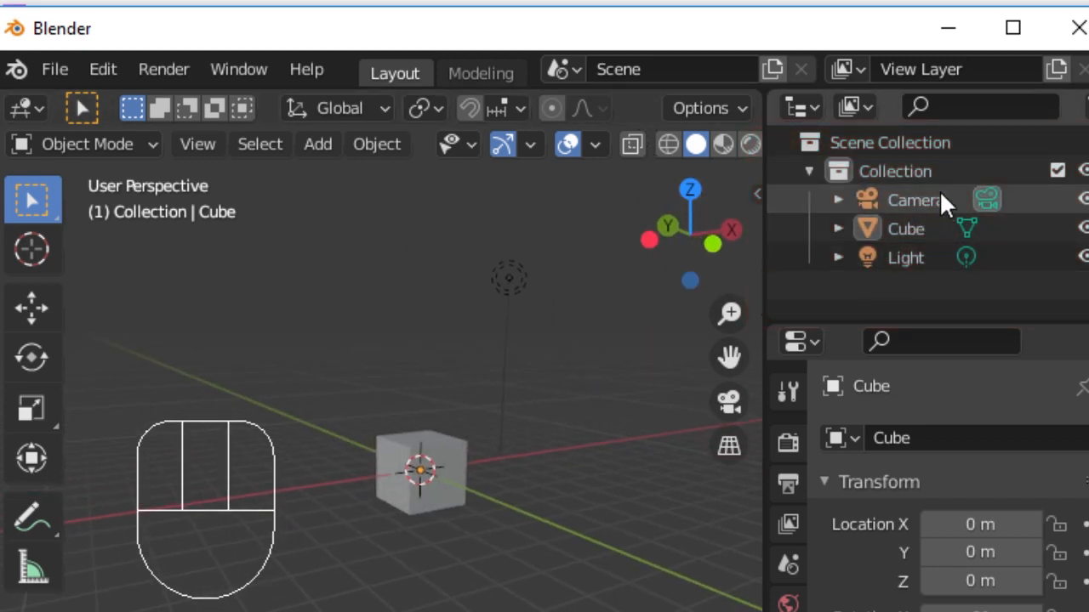
# - Select the camera and then the cube from the outliner list
pyautogui.click(899, 204)
pyautogui.click(905, 231)
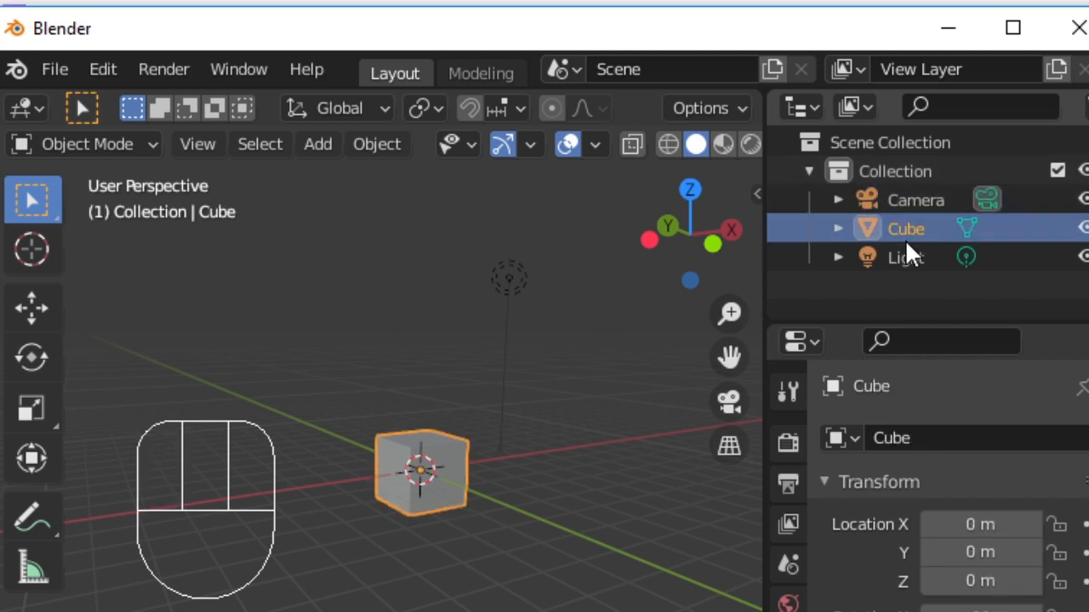
pyautogui.click(904, 275)
pyautogui.scroll(3, 356, 367)
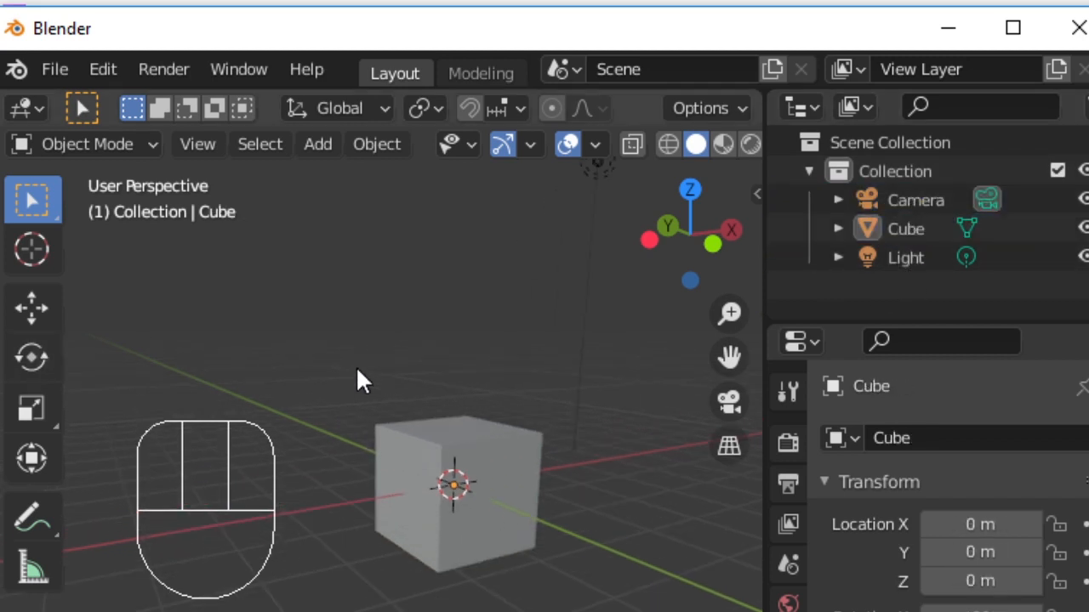
pyautogui.scroll(-2, 357, 367)
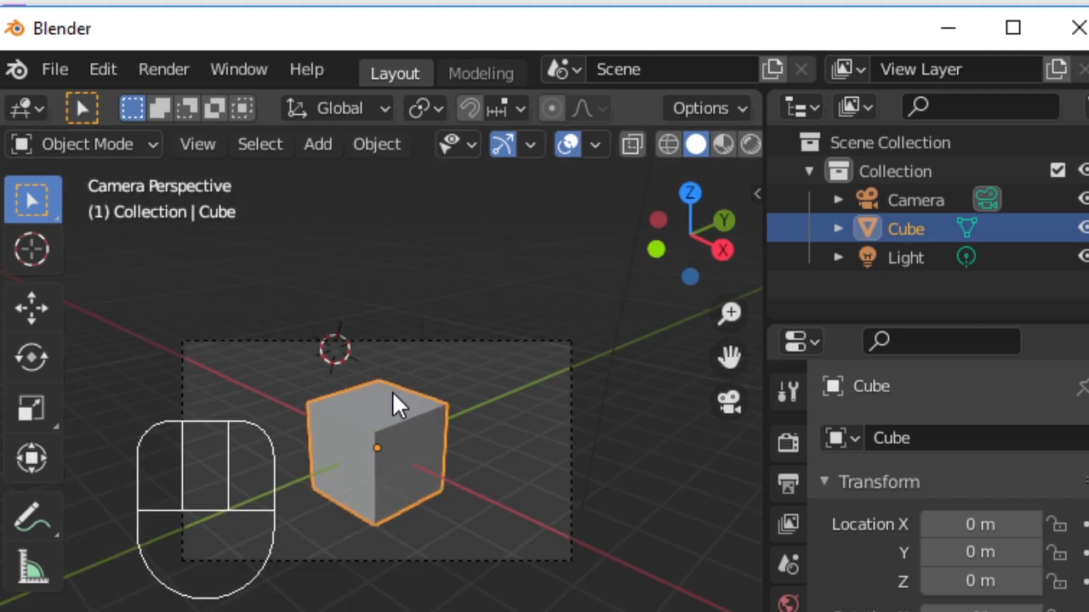
# - Switch to the front view, toggle between orthographic and perspective, and switch to the right view
pyautogui.press('KP_1')
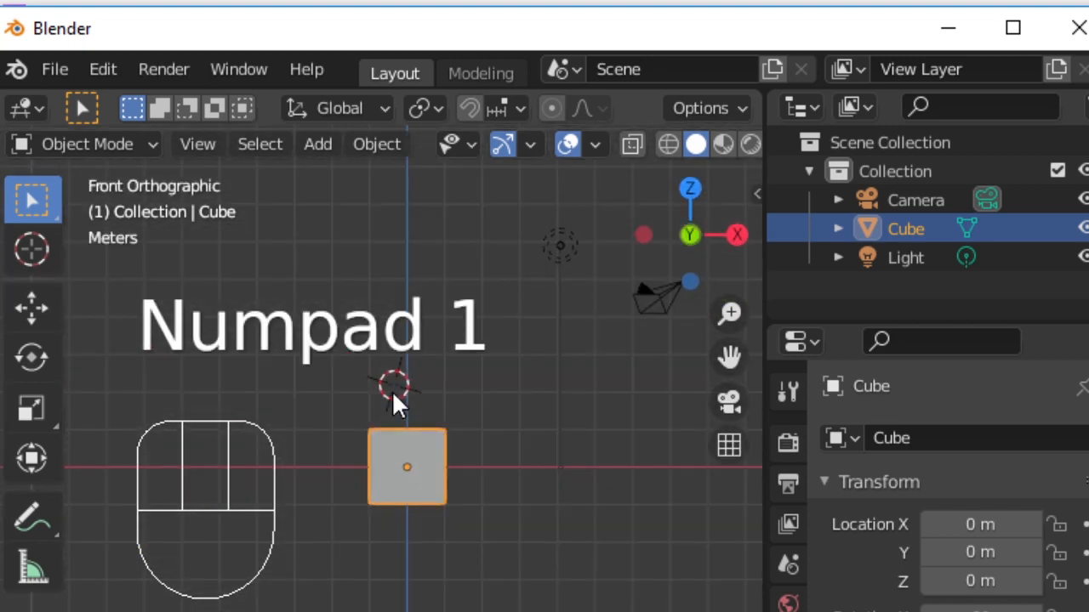
pyautogui.press('KP_5')
pyautogui.press('KP_5')
pyautogui.press('KP_5')
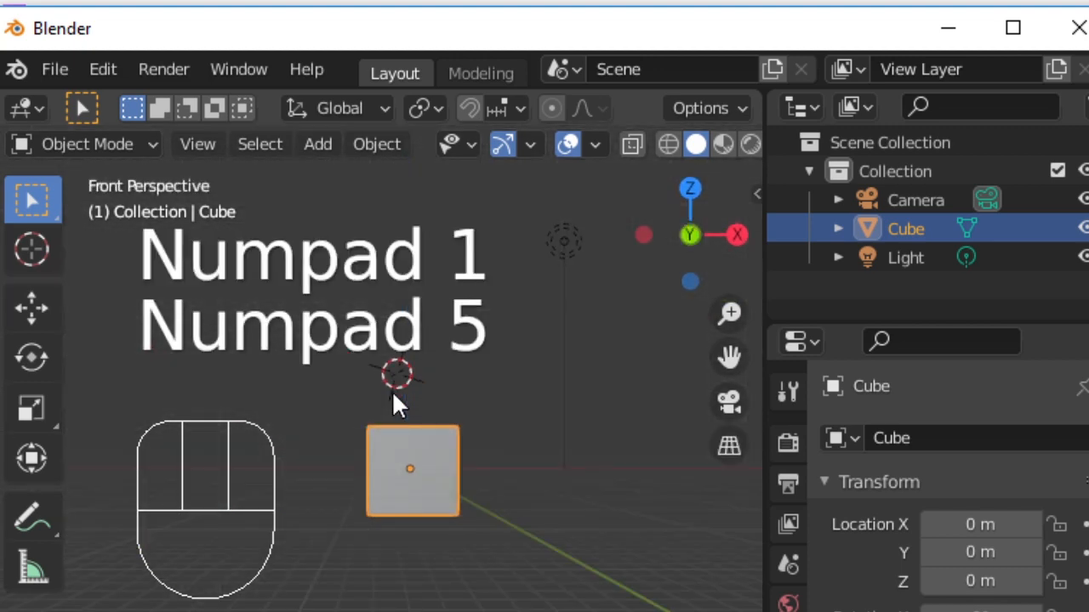
pyautogui.press('KP_5')
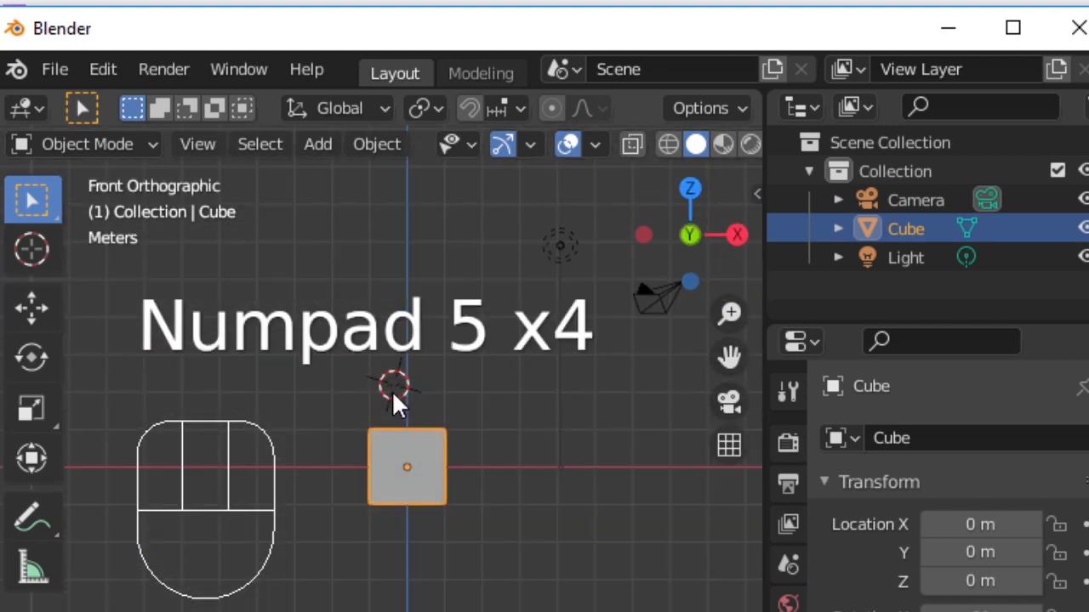
pyautogui.press('KP_3')
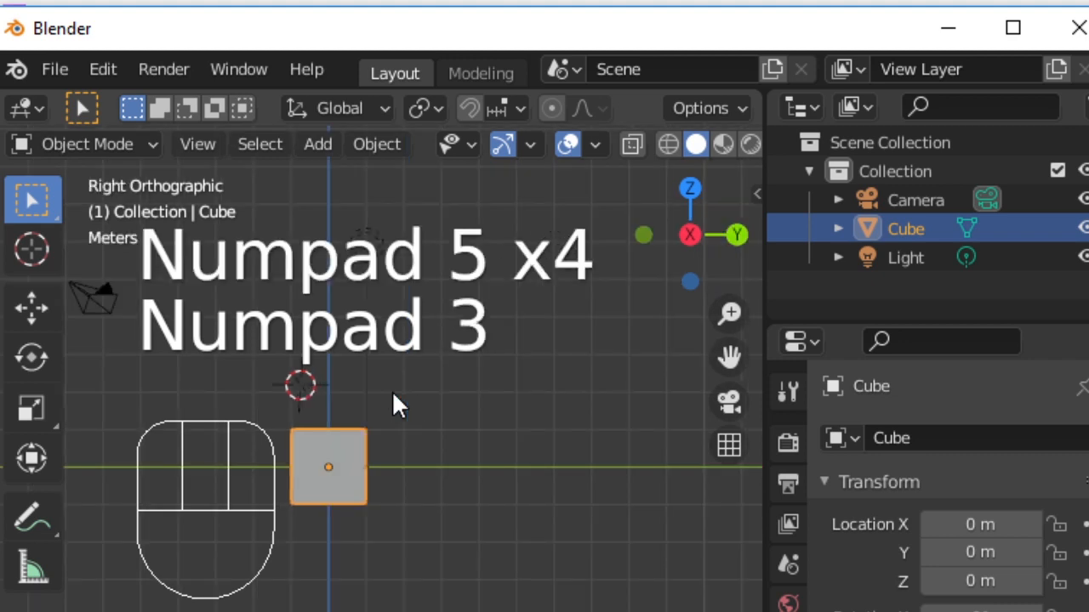
# - Orbit the view in fixed steps around the cube, horizontally and vertically
pyautogui.press('KP_4')
pyautogui.press('KP_4')
pyautogui.press('KP_4')
pyautogui.press('KP_4')
pyautogui.press('KP_4')
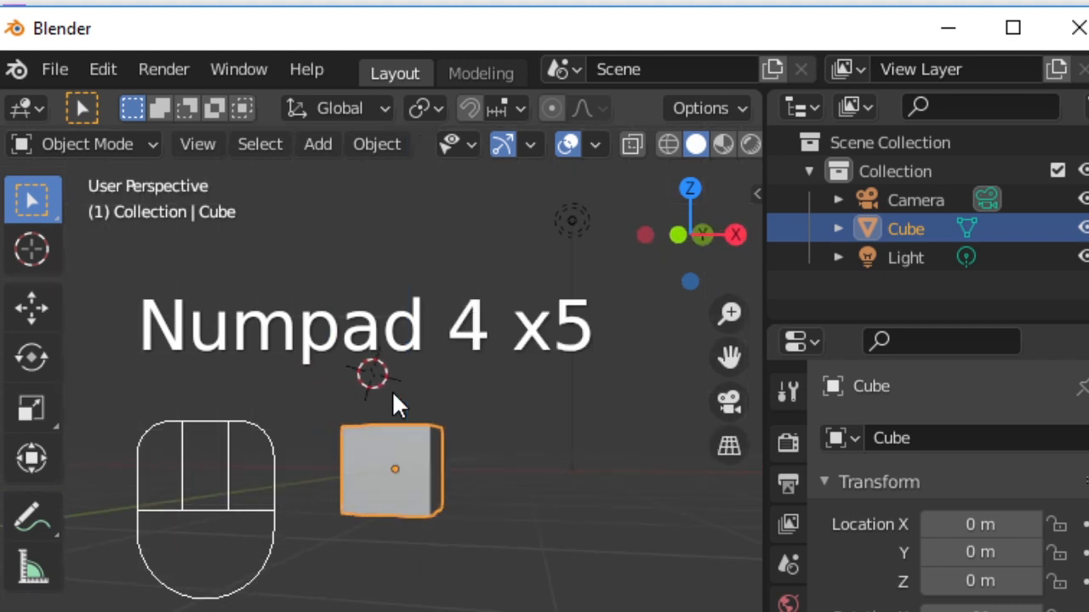
pyautogui.press('KP_4')
pyautogui.press('KP_4')
pyautogui.press('KP_4')
pyautogui.press('KP_4')
pyautogui.press('KP_4')
pyautogui.press('KP_4')
pyautogui.press('KP_4')
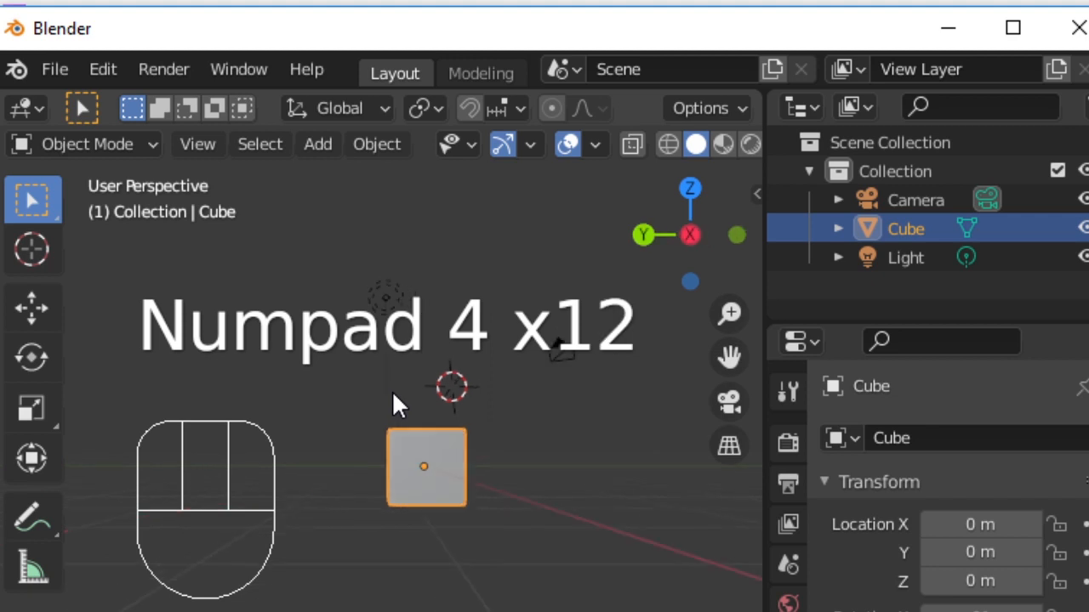
pyautogui.press('KP_6')
pyautogui.press('KP_6')
pyautogui.press('KP_6')
pyautogui.press('KP_6')
pyautogui.press('KP_6')
pyautogui.press('KP_6')
pyautogui.press('KP_6')
pyautogui.press('KP_8')
pyautogui.press('KP_8')
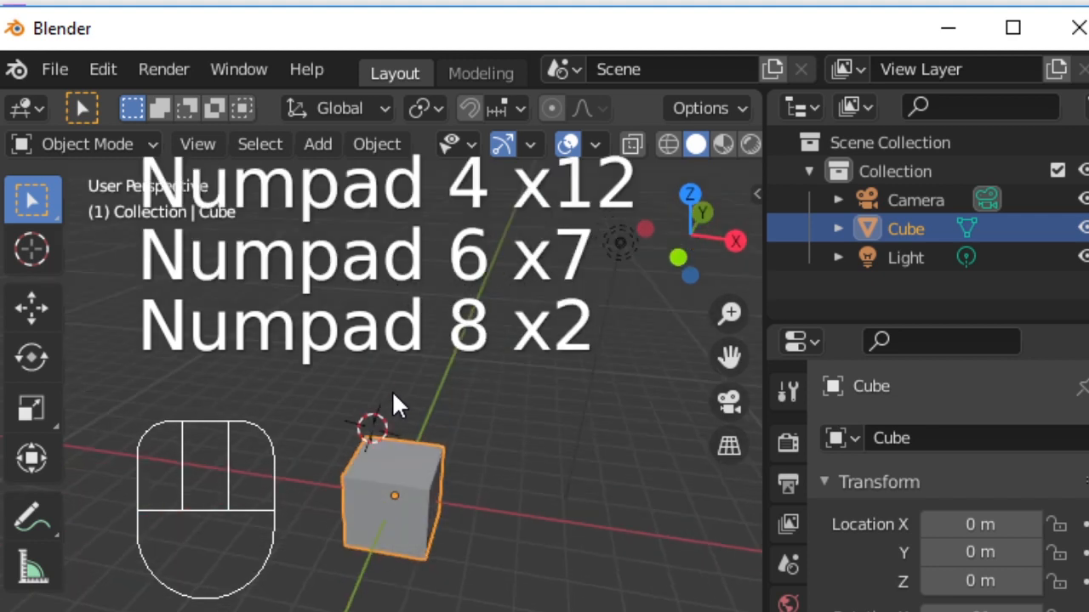
pyautogui.press('KP_8')
pyautogui.press('KP_8')
pyautogui.press('KP_8')
# - Switch to the top view, the bottom view, and the camera view
pyautogui.press('KP_7')
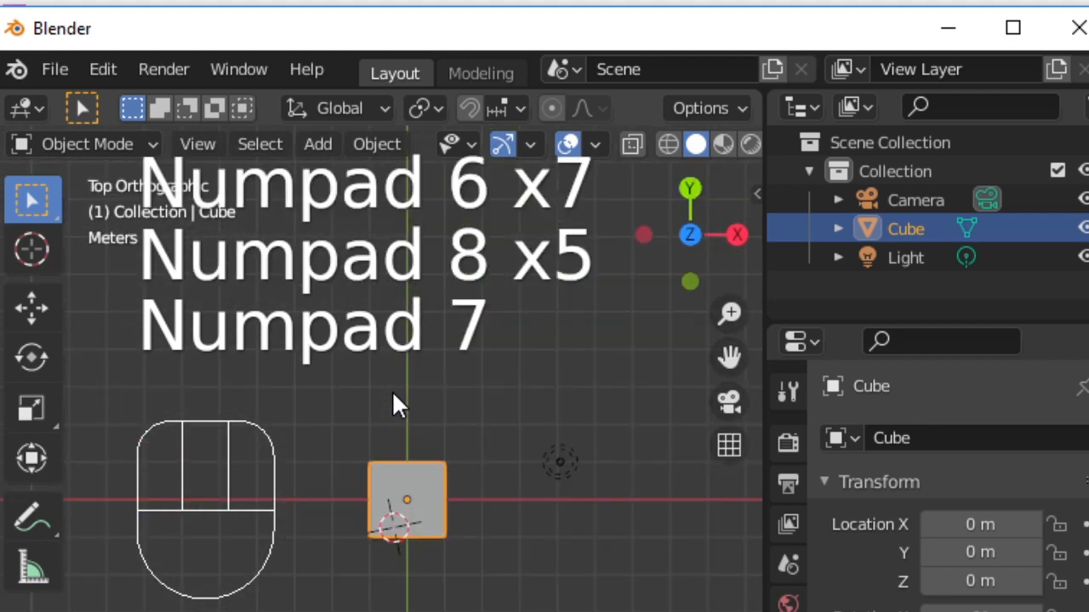
pyautogui.press('KP_9')
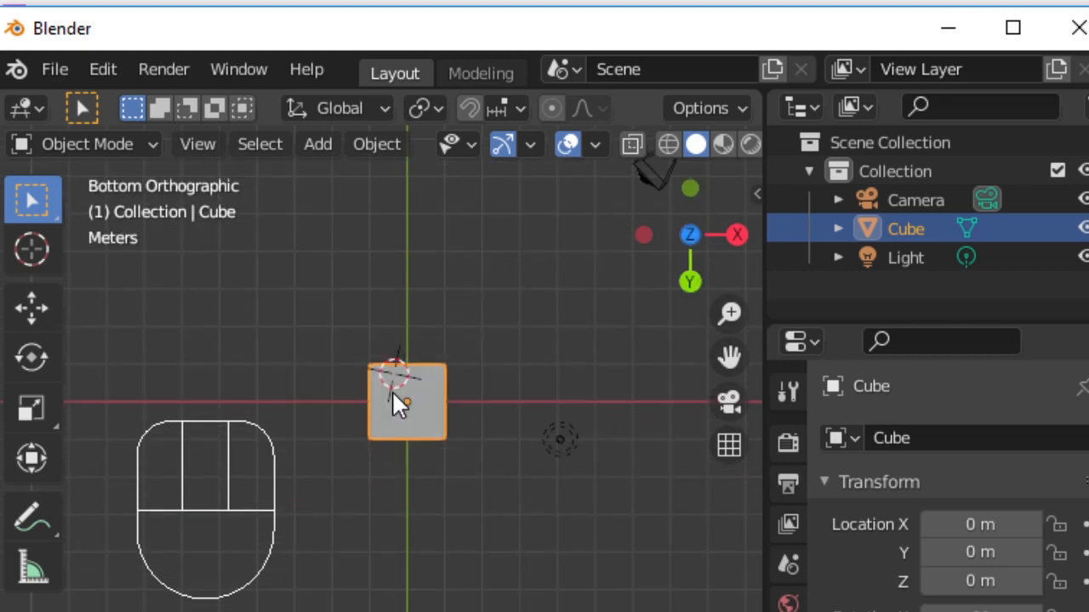
pyautogui.press('KP_0')
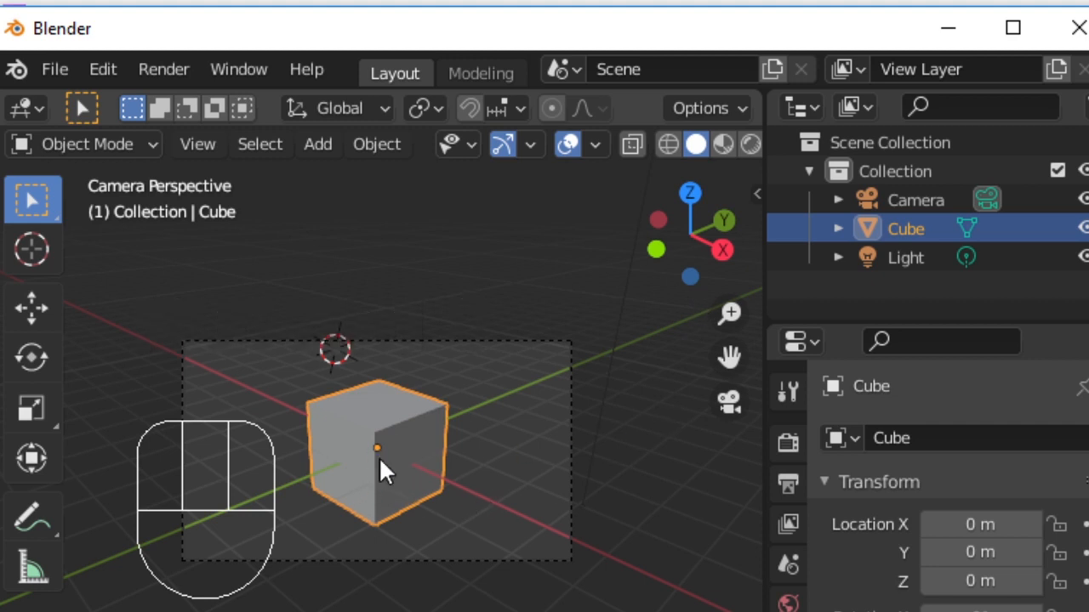
# - Delete the cube, undo the deletion, and delete it again with confirmation
pyautogui.press('Delete')
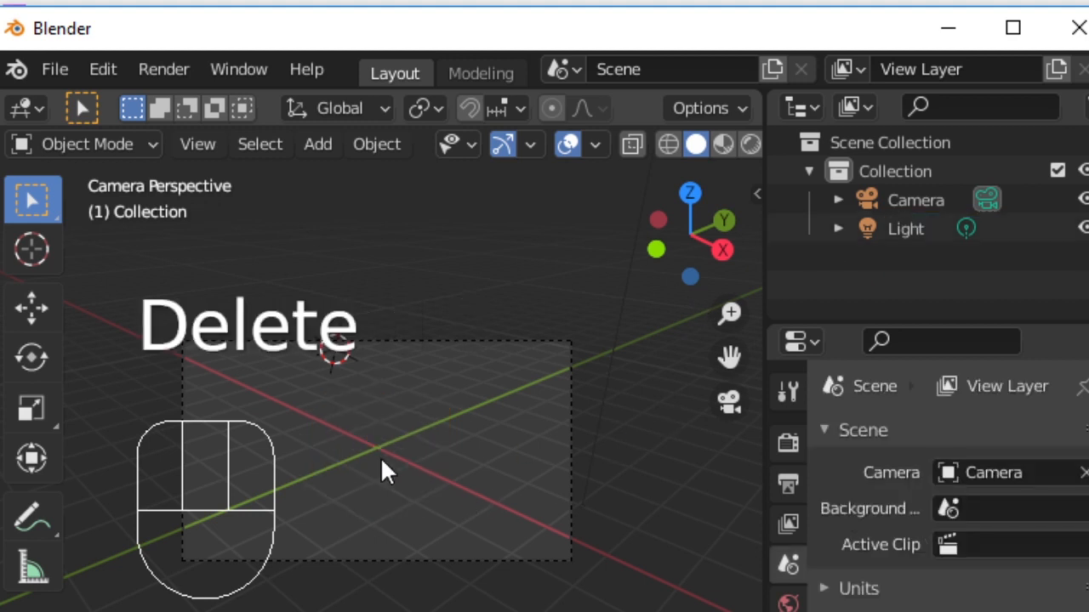
pyautogui.hotkey('ctrl', 'z')
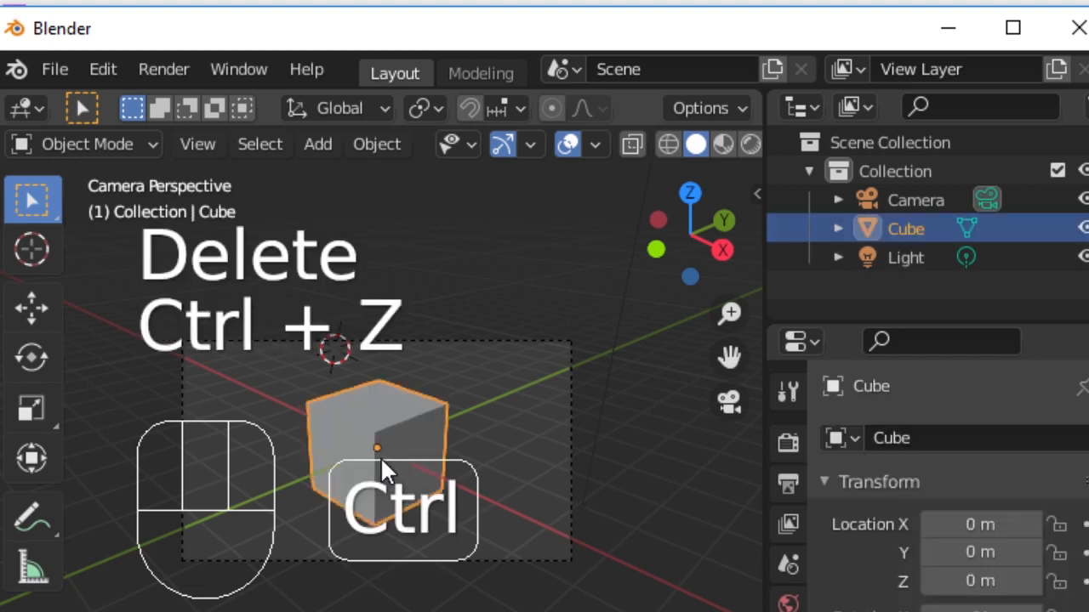
pyautogui.press('x')
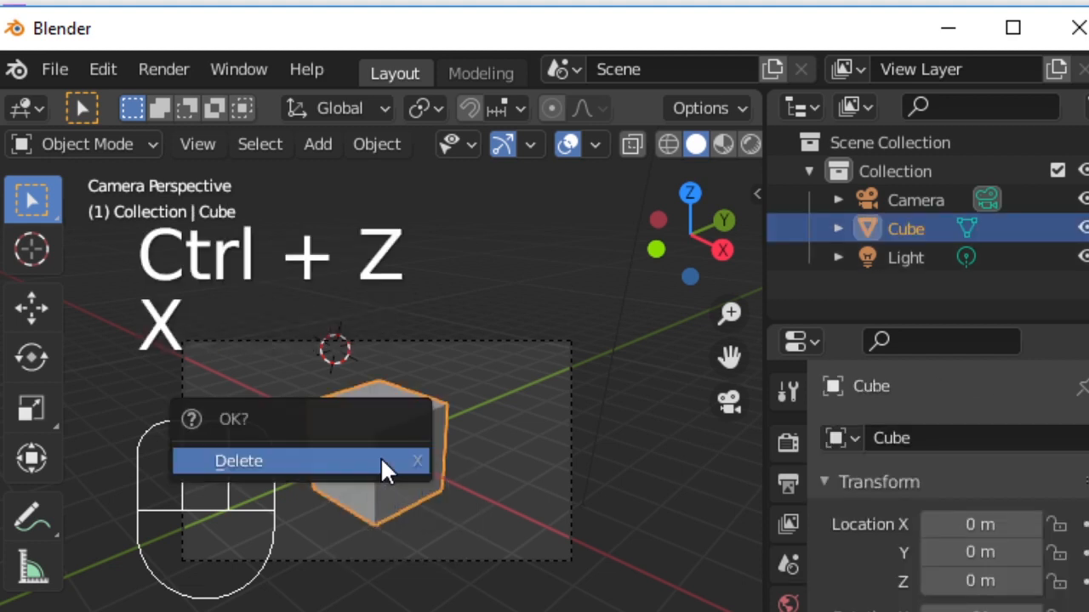
pyautogui.click(382, 463)
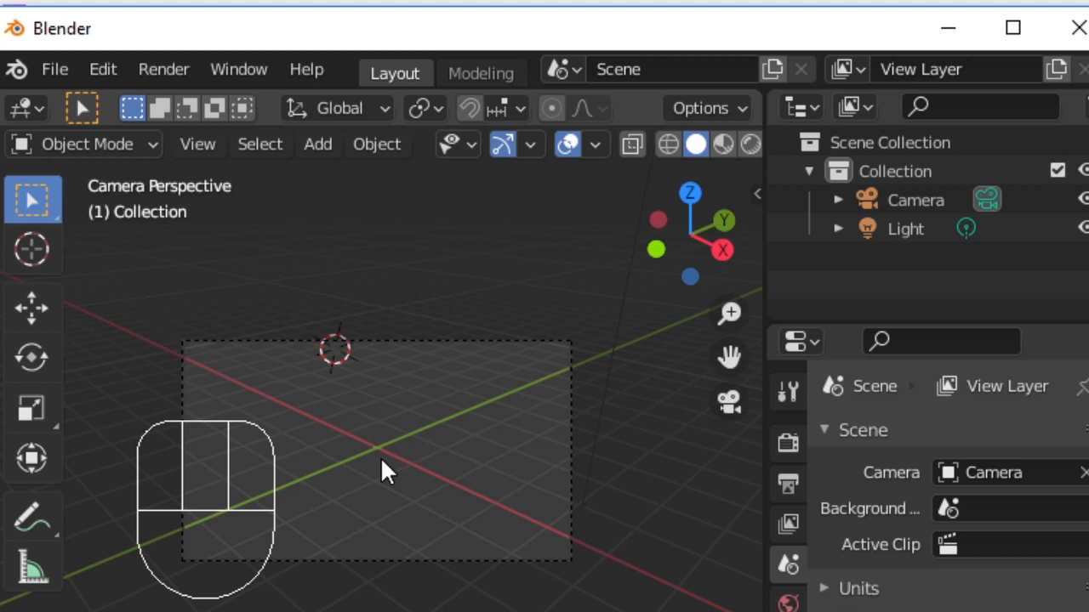
# - Add a UV Sphere mesh to the scene
pyautogui.hotkey('shift', 'a')
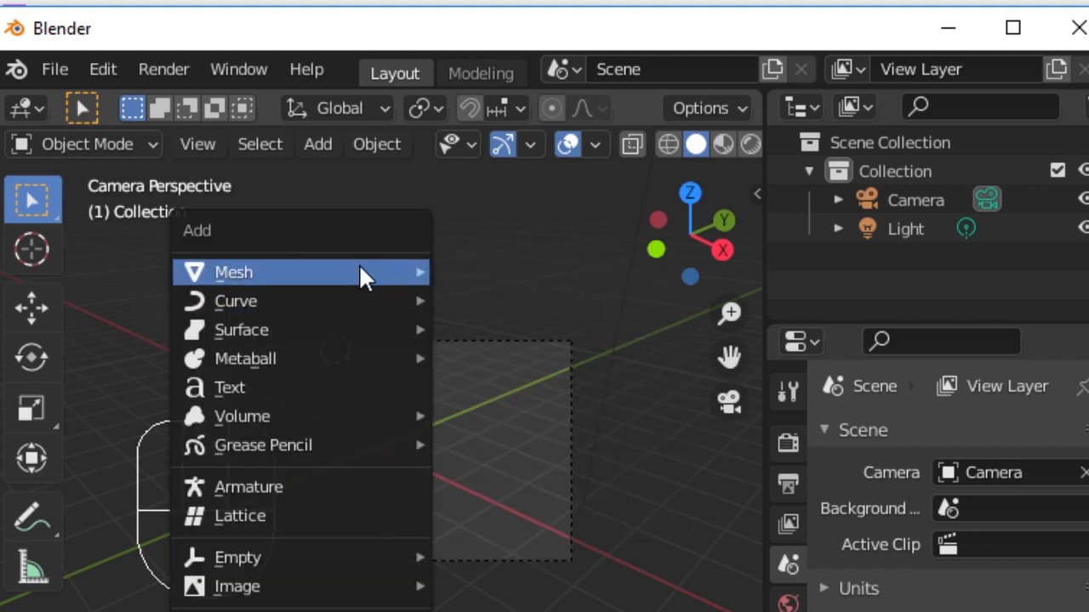
pyautogui.moveTo(361, 271)
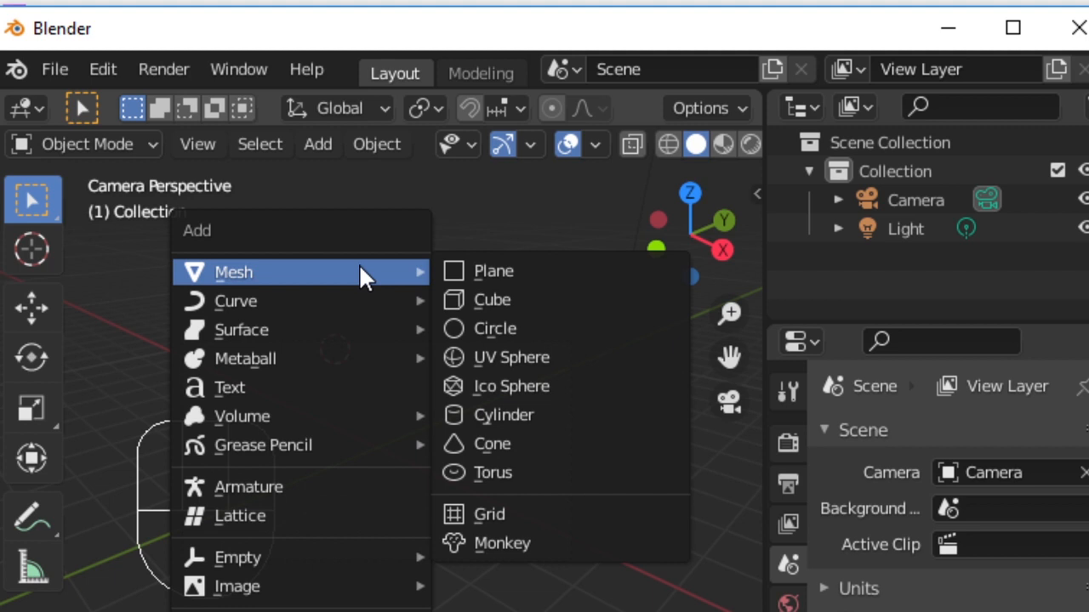
pyautogui.click(552, 367)
# - Grab the sphere to move it, then scale it down to a small size
pyautogui.press('g')
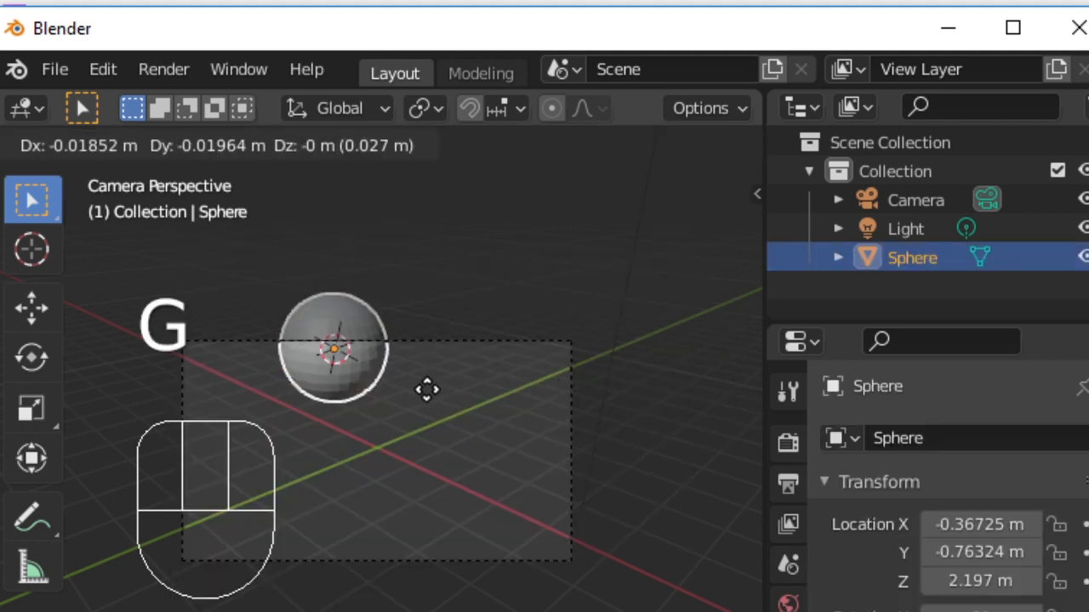
pyautogui.click(479, 482)
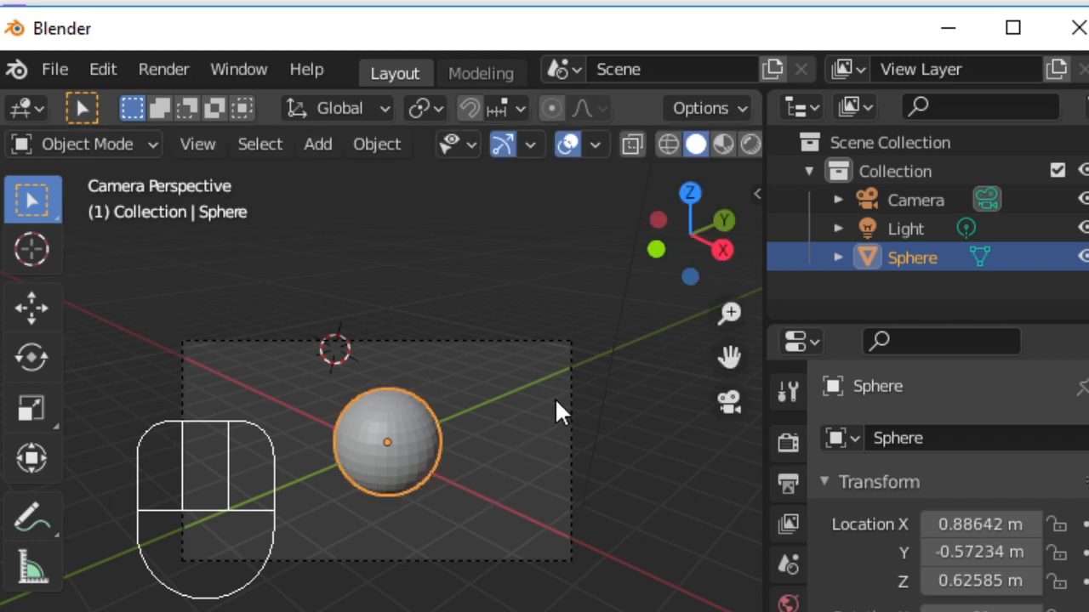
pyautogui.press('s')
pyautogui.click(476, 425)
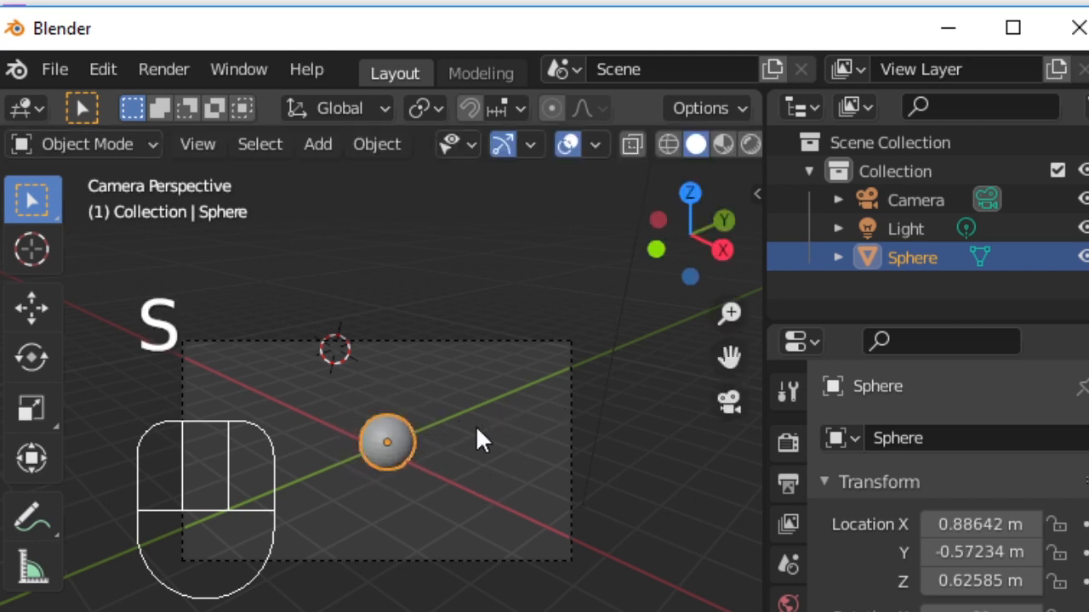
# - Duplicate the sphere several times, placing each copy at a different spot
pyautogui.hotkey('shift', 'd')
pyautogui.click(574, 378)
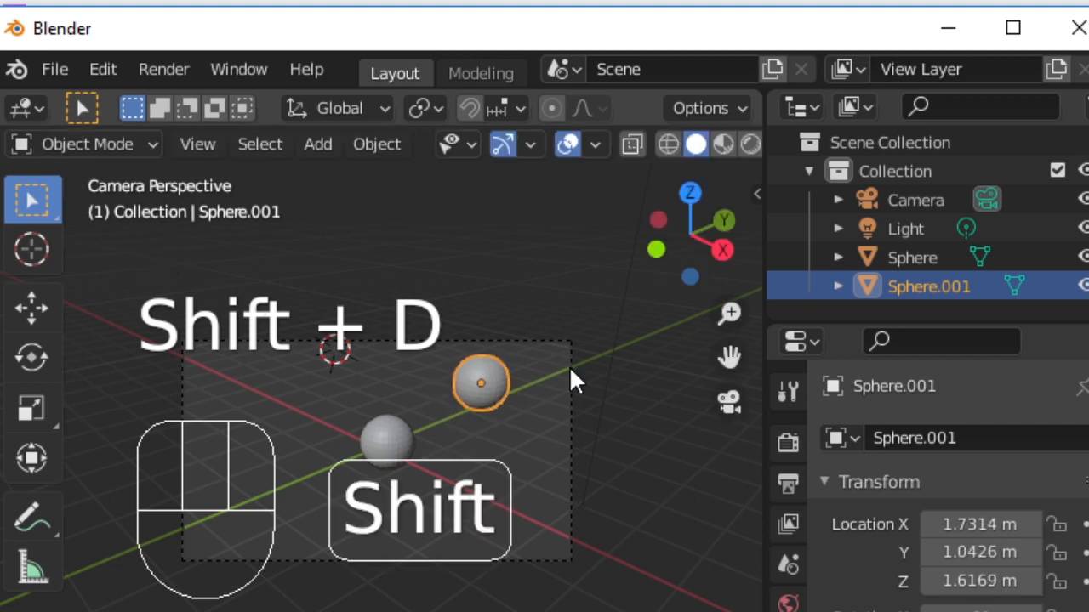
pyautogui.hotkey('shift', 'd')
pyautogui.click(573, 492)
pyautogui.hotkey('shift', 'd')
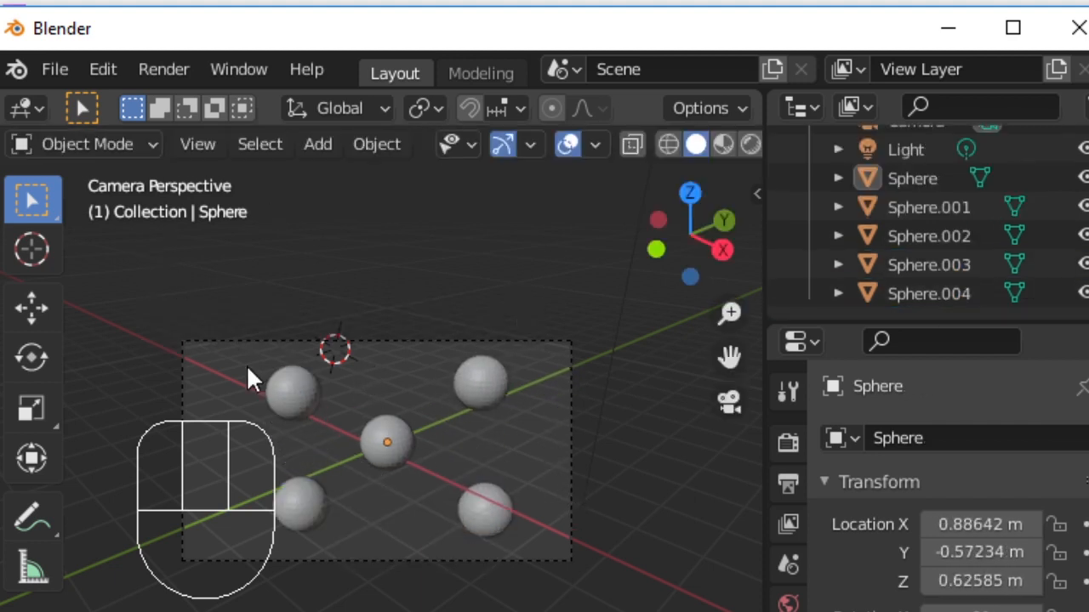
# - Box-select all five spheres and rotate them together about the global Y axis
pyautogui.moveTo(245, 364); pyautogui.dragTo(532, 527)
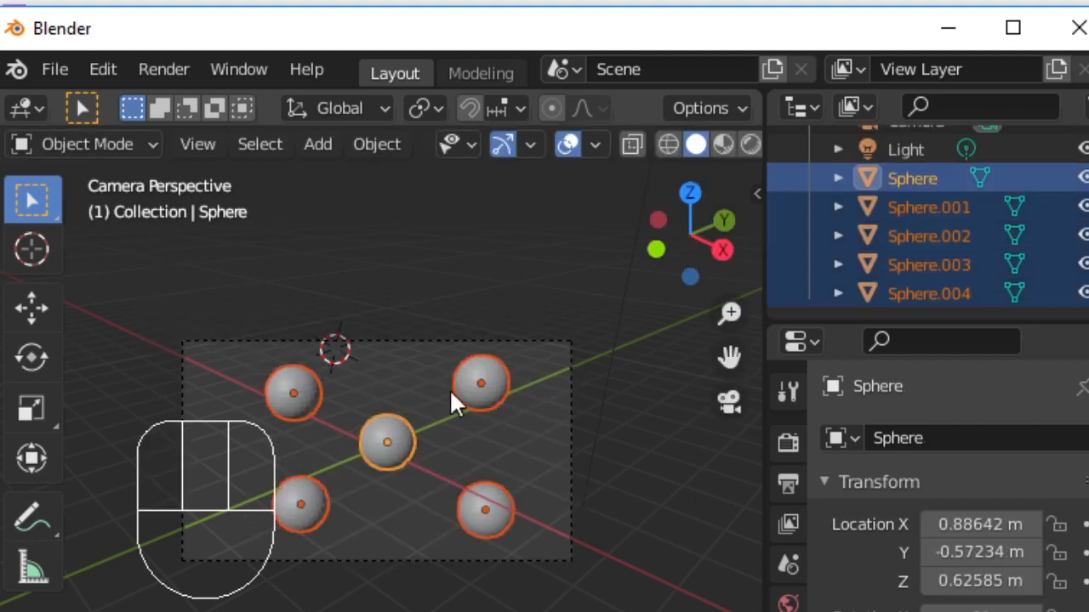
pyautogui.press('r')
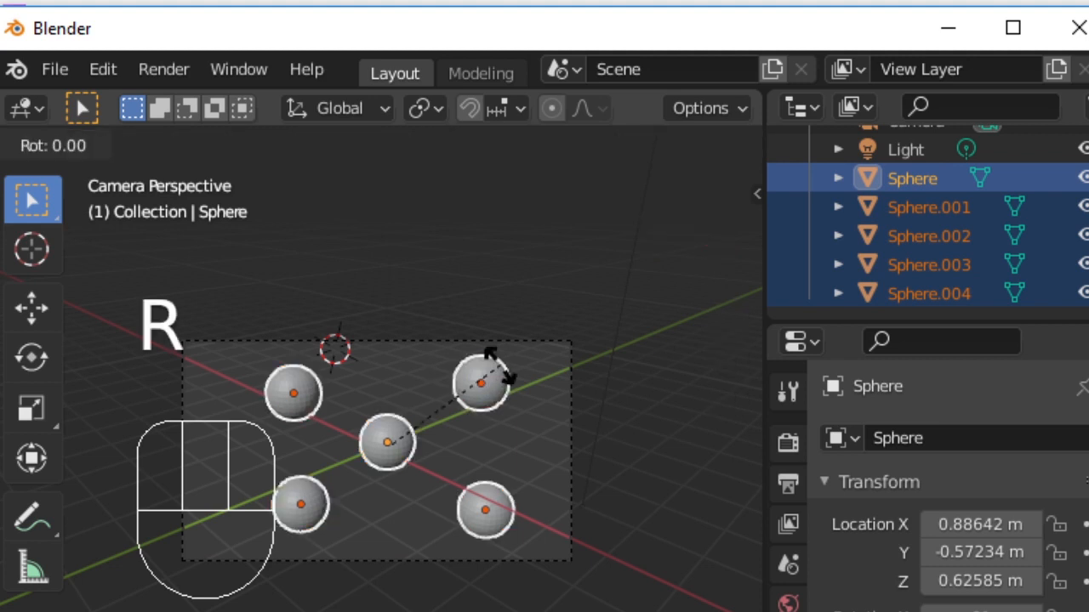
pyautogui.press('y')
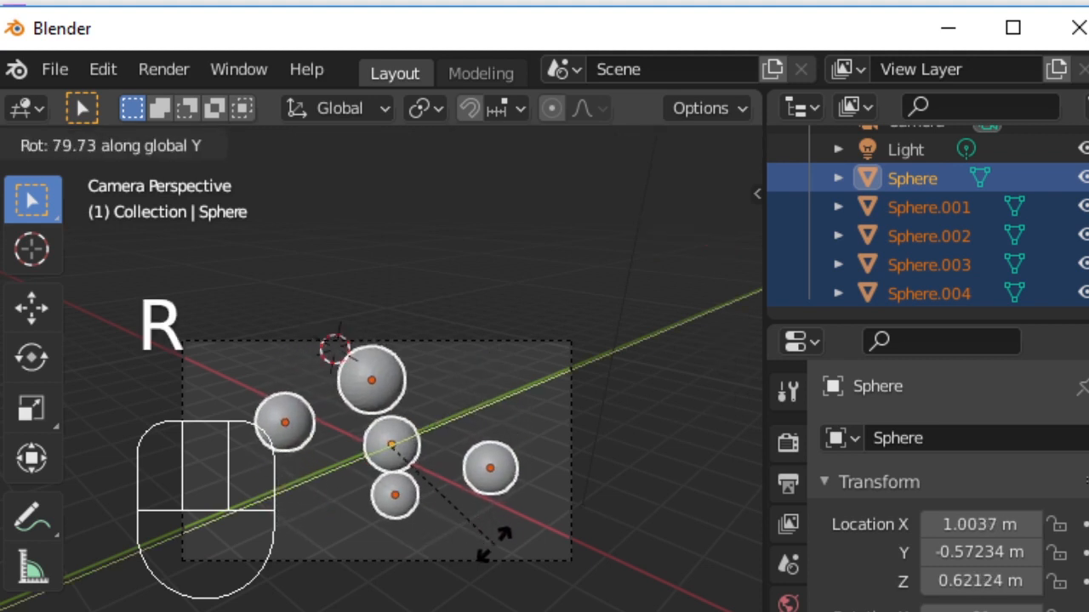
pyautogui.click(524, 459)
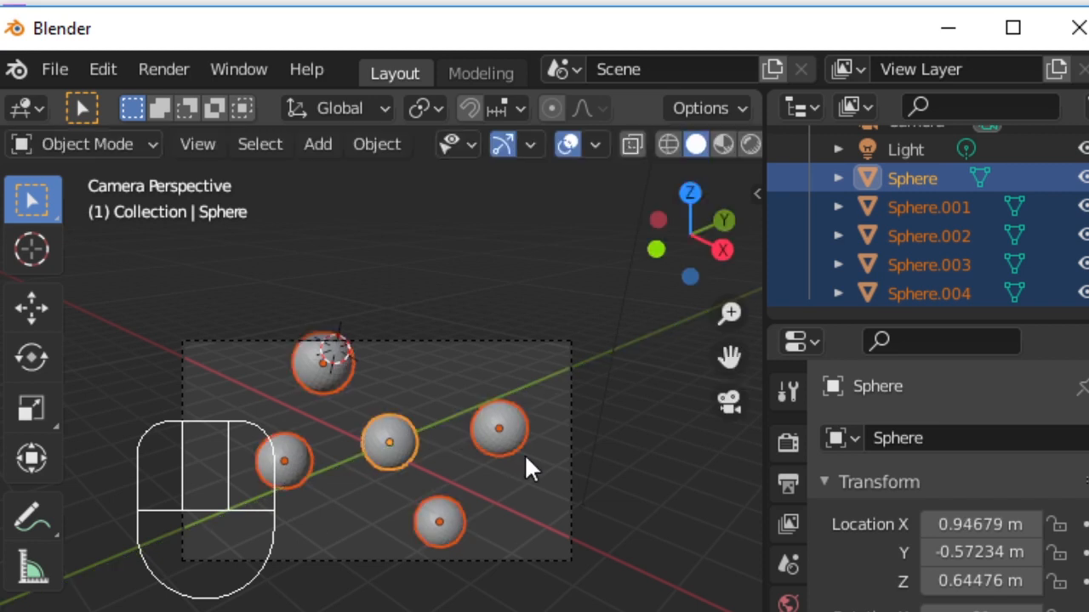
# - Join the spheres into a single object, check it in the outliner, and scale it down slightly
pyautogui.hotkey('ctrl', 'j')
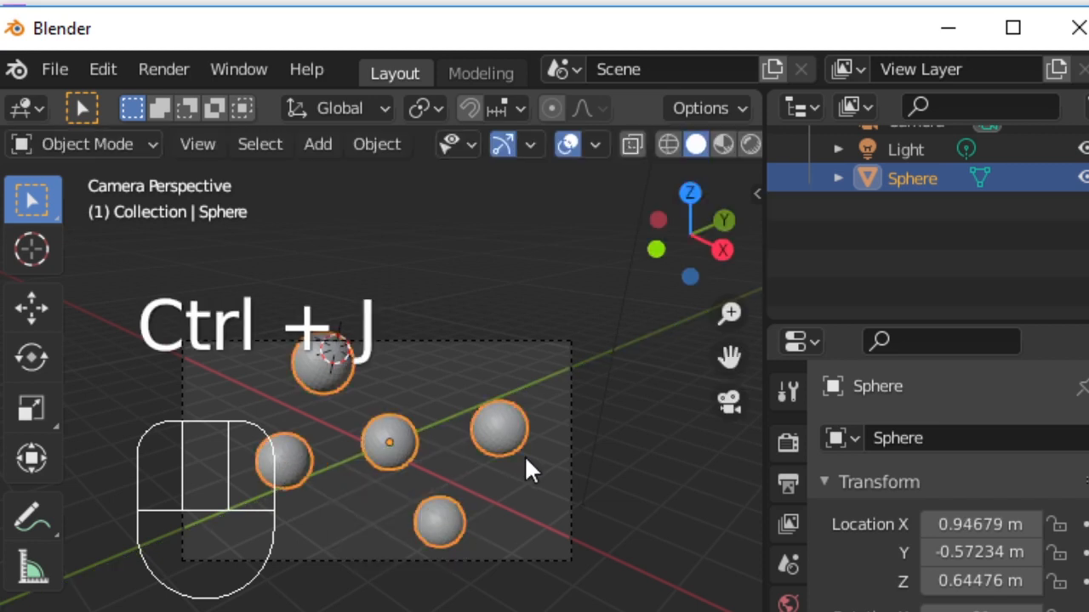
pyautogui.scroll(3, 891, 166)
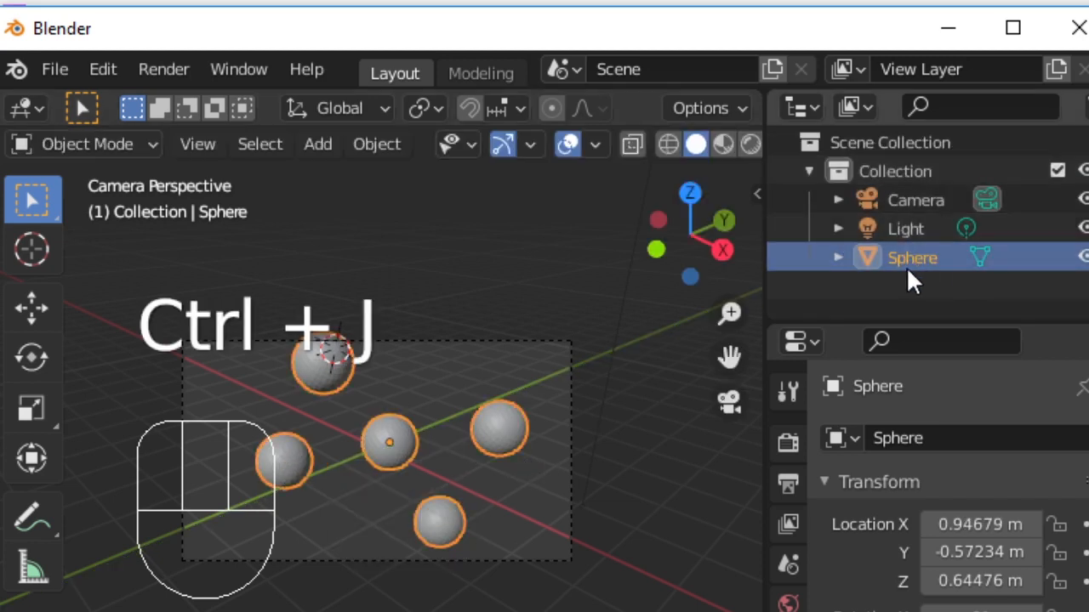
pyautogui.click(839, 258)
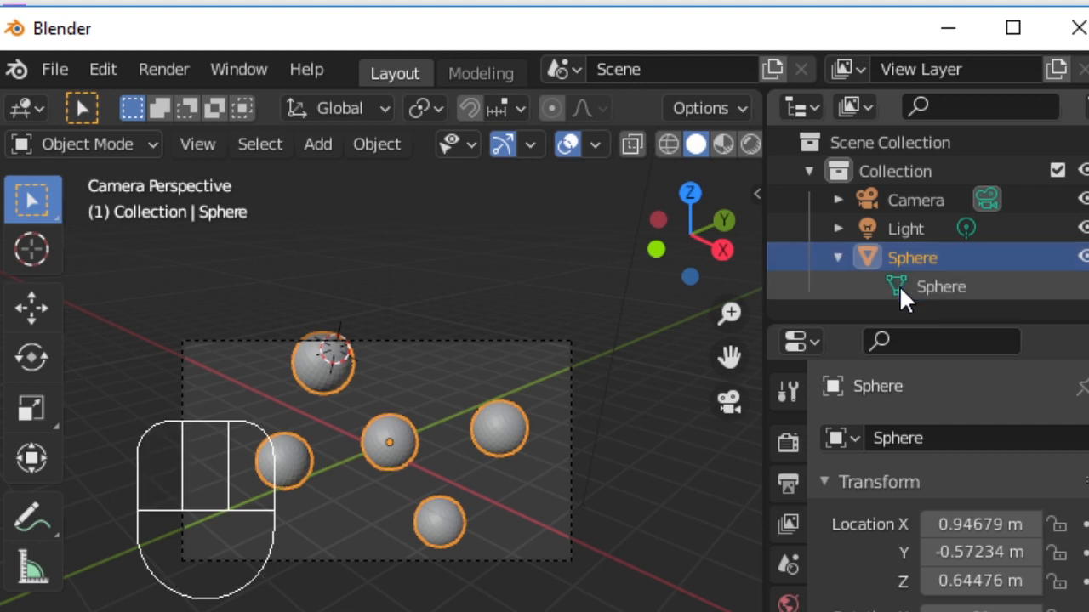
pyautogui.click(839, 257)
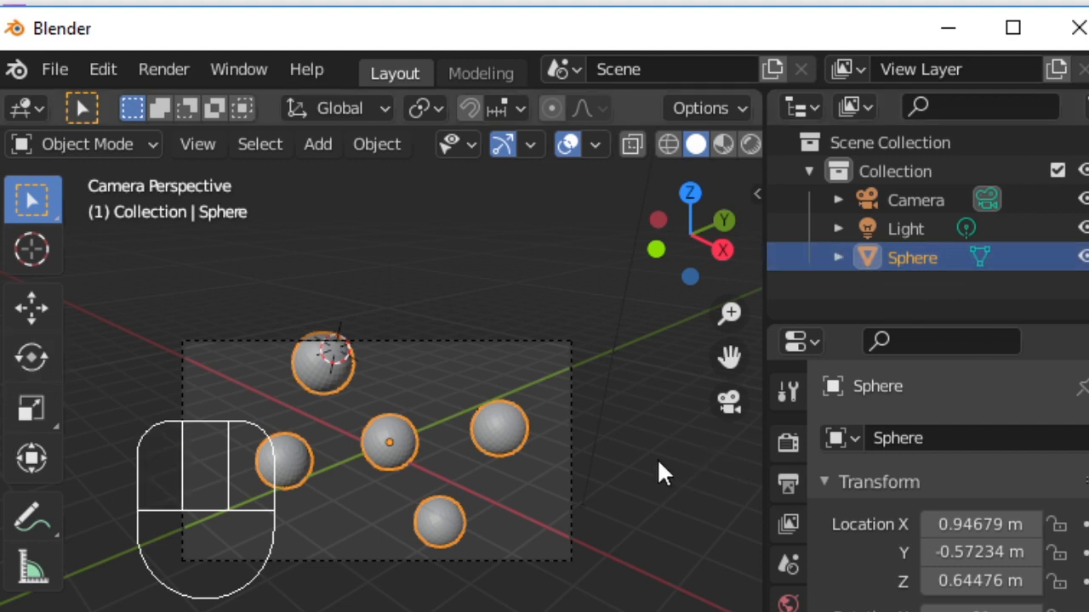
pyautogui.press('s')
pyautogui.click(595, 452)
# - Add a new material to the joined sphere object
pyautogui.click(795, 507)
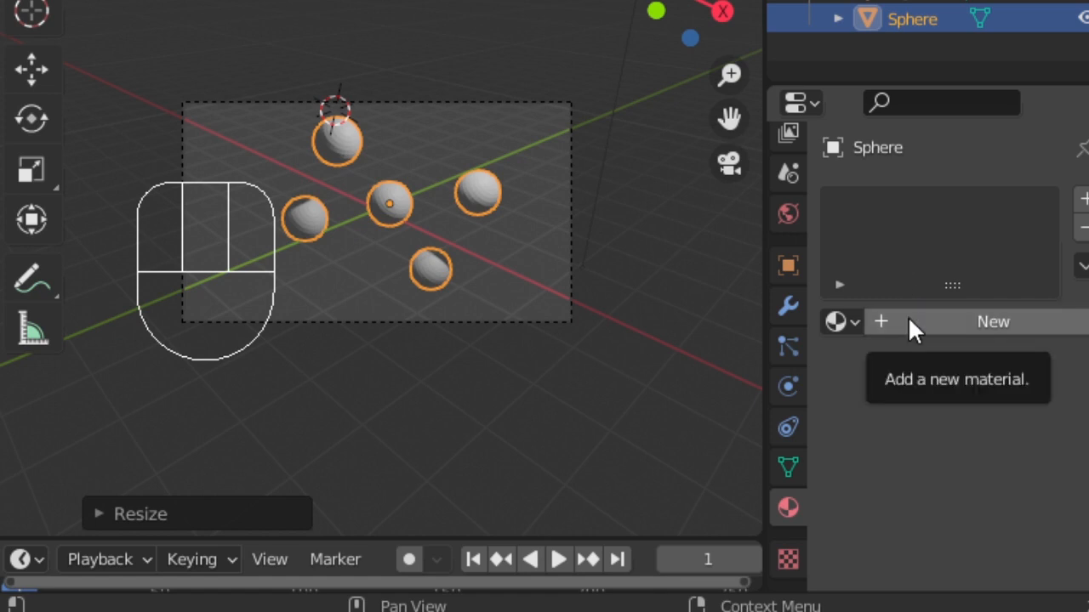
pyautogui.click(909, 321)
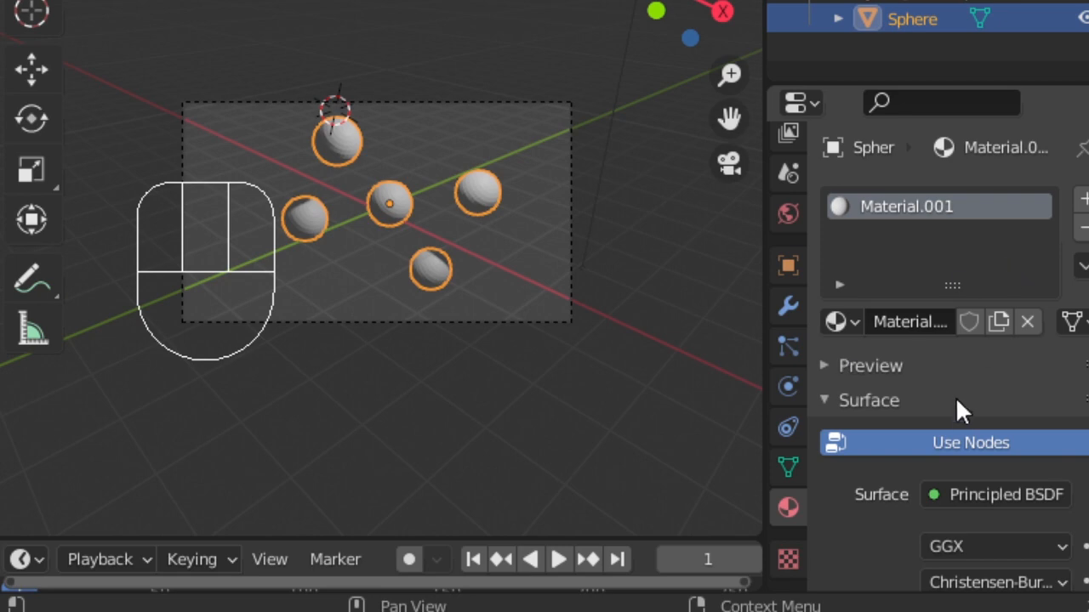
pyautogui.scroll(-3, 941, 409)
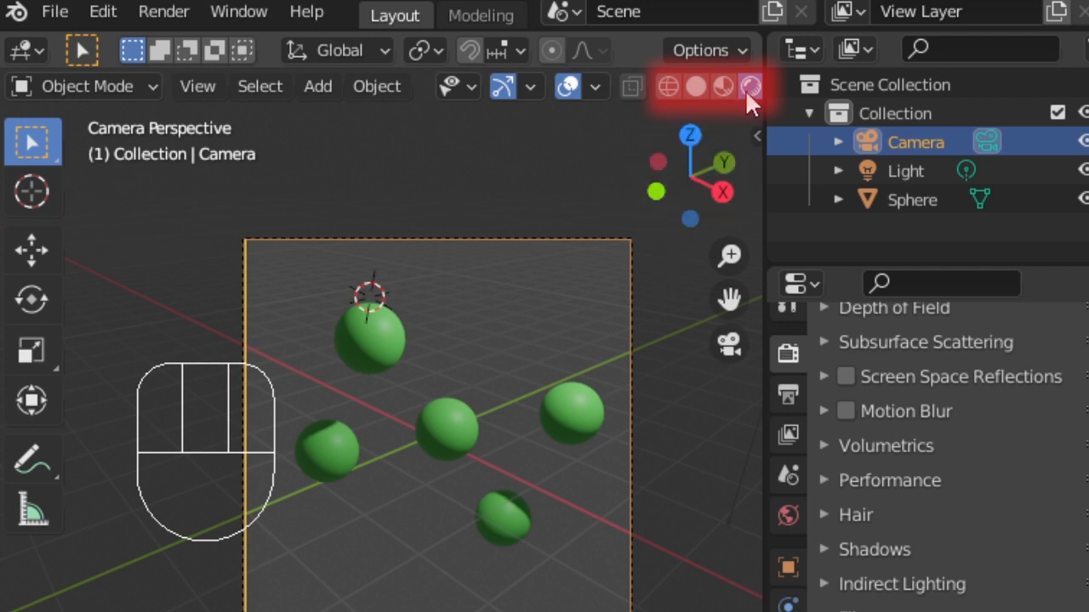
# - Cycle through the viewport shading modes, finishing in Rendered shading
pyautogui.click(724, 87)
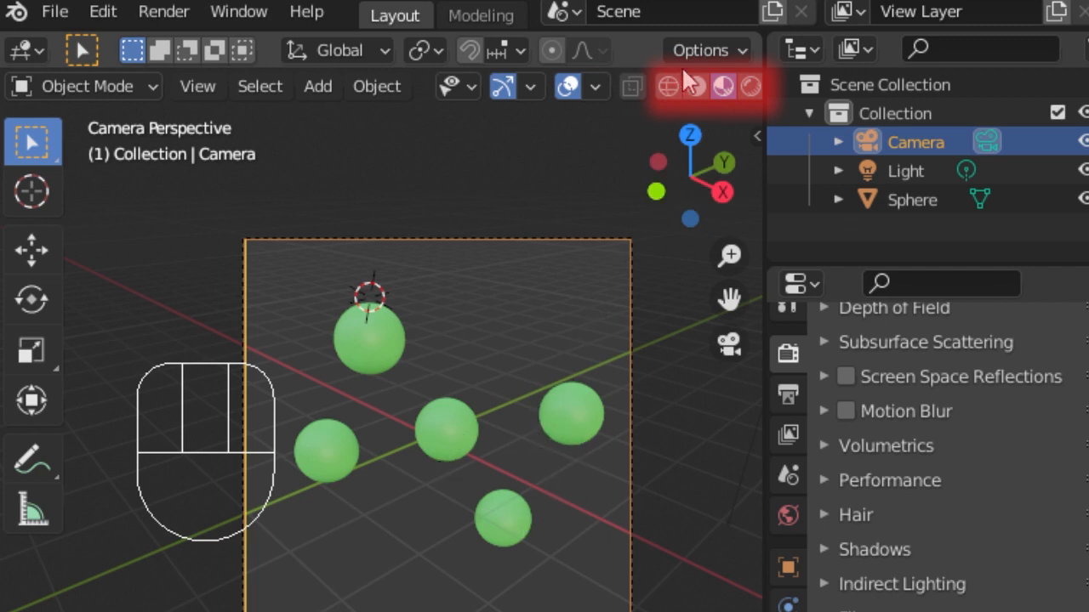
pyautogui.click(694, 87)
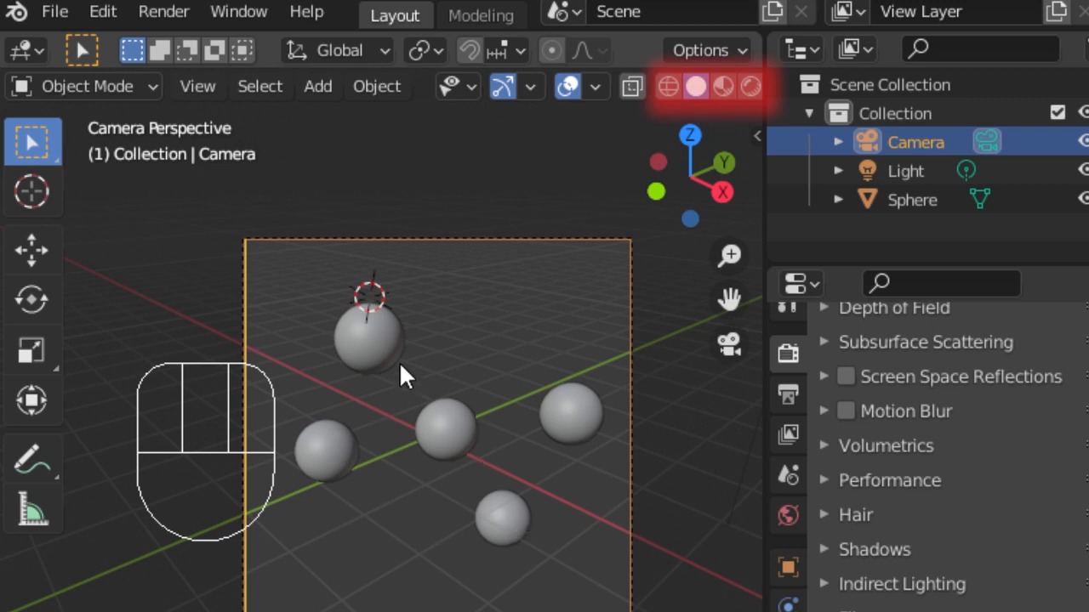
pyautogui.click(668, 86)
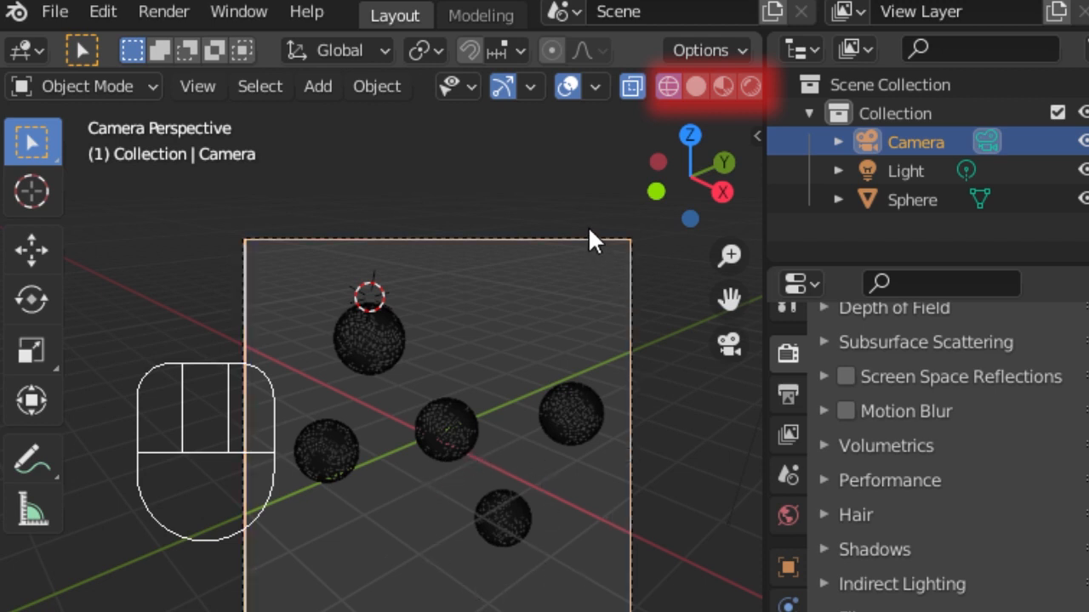
pyautogui.click(694, 87)
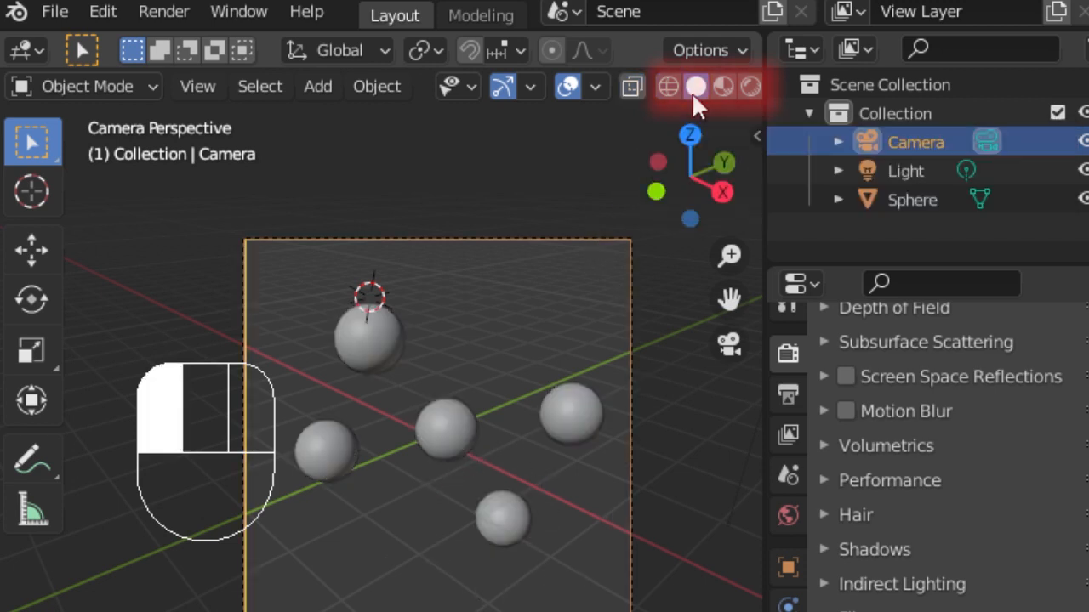
pyautogui.click(723, 88)
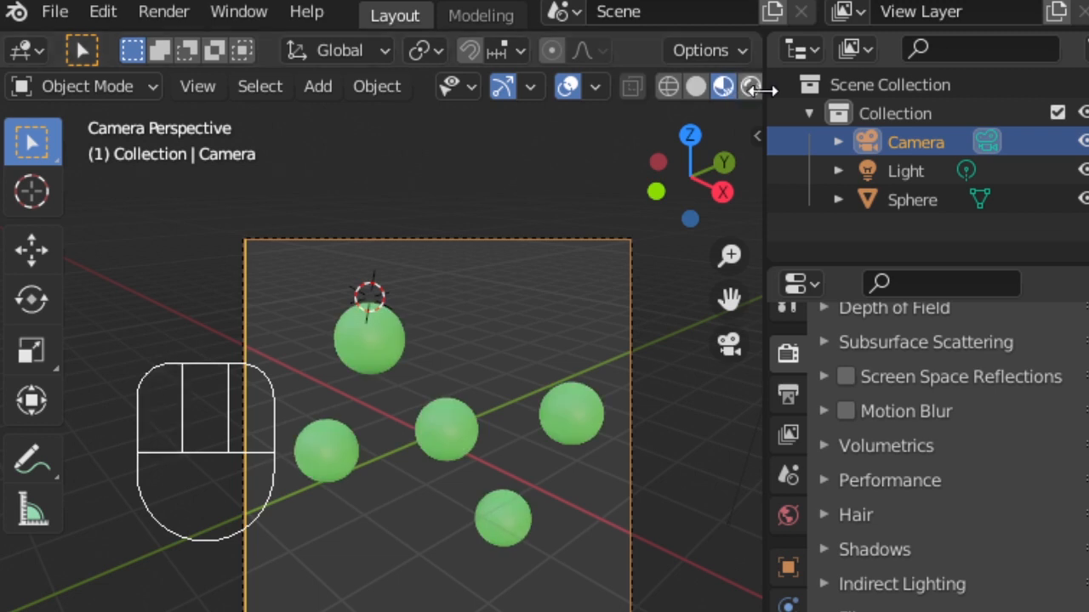
pyautogui.click(747, 87)
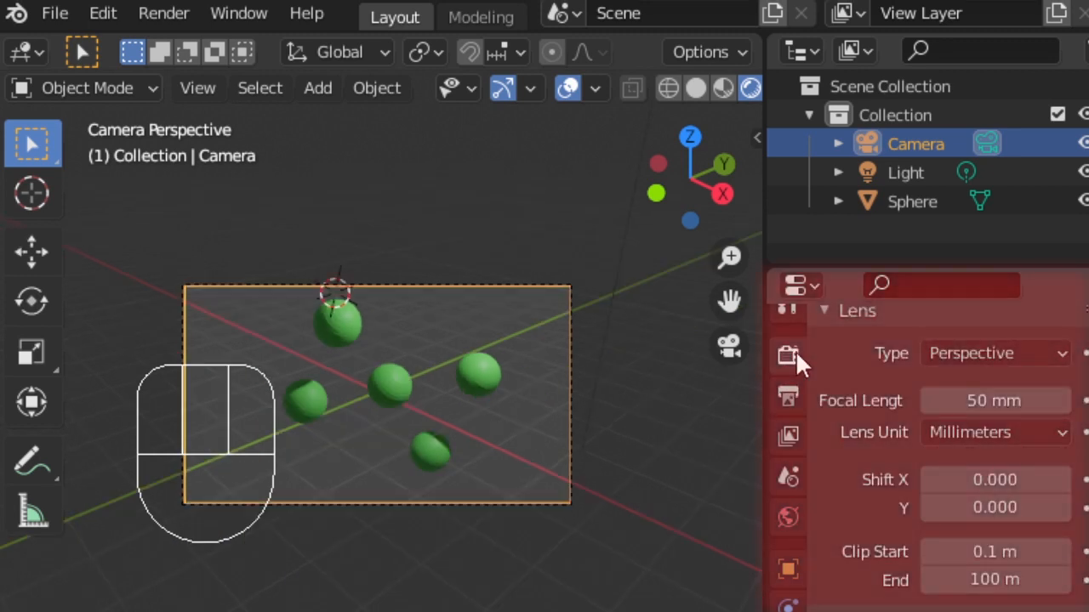
# - Set the output resolution to 500 by 500 px
pyautogui.click(796, 350)
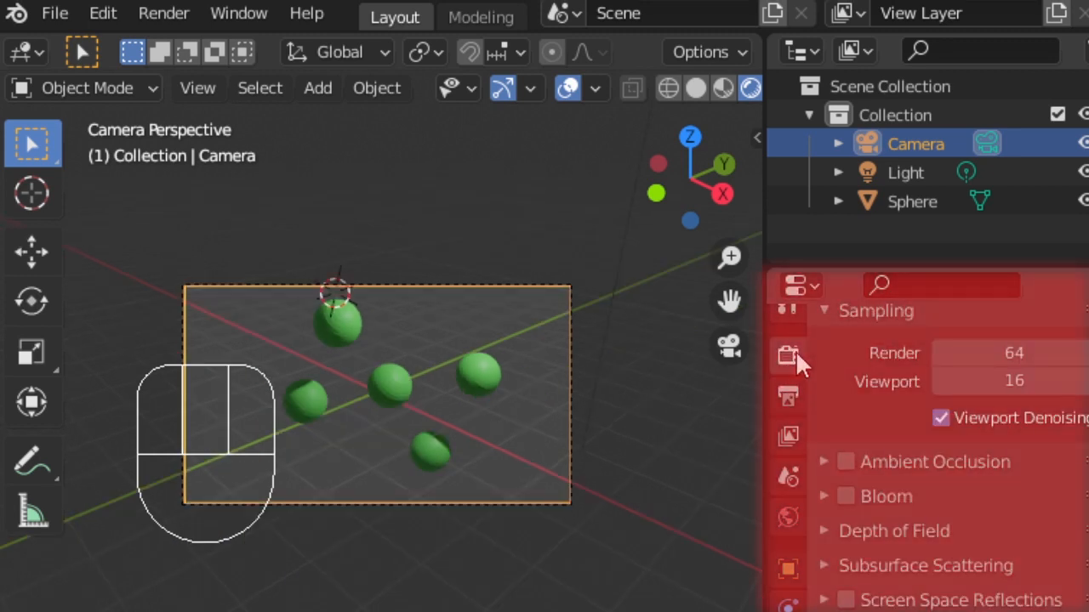
pyautogui.scroll(3, 851, 450)
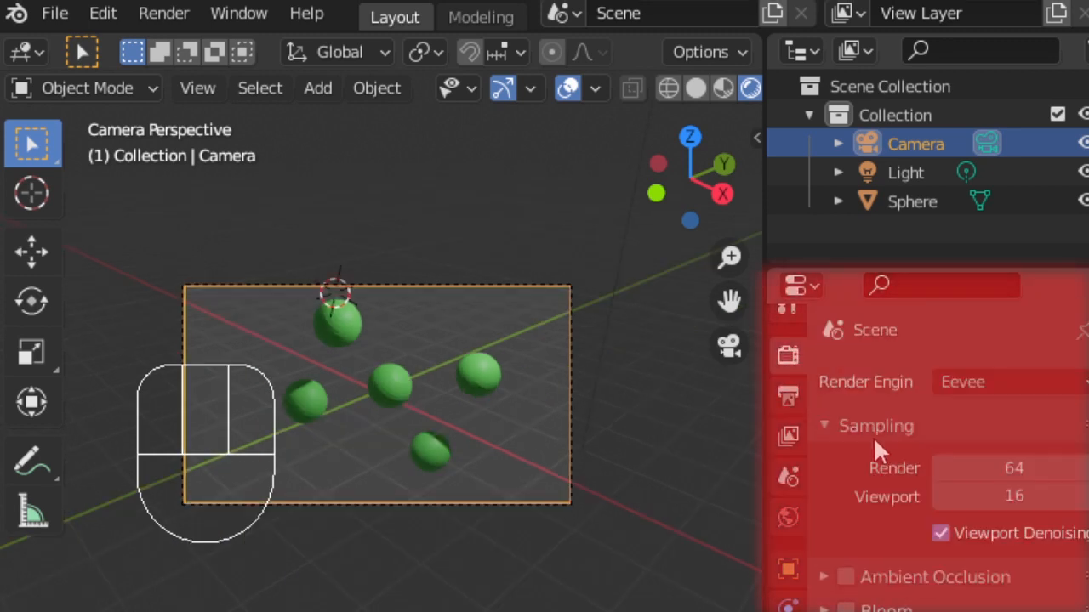
pyautogui.click(787, 396)
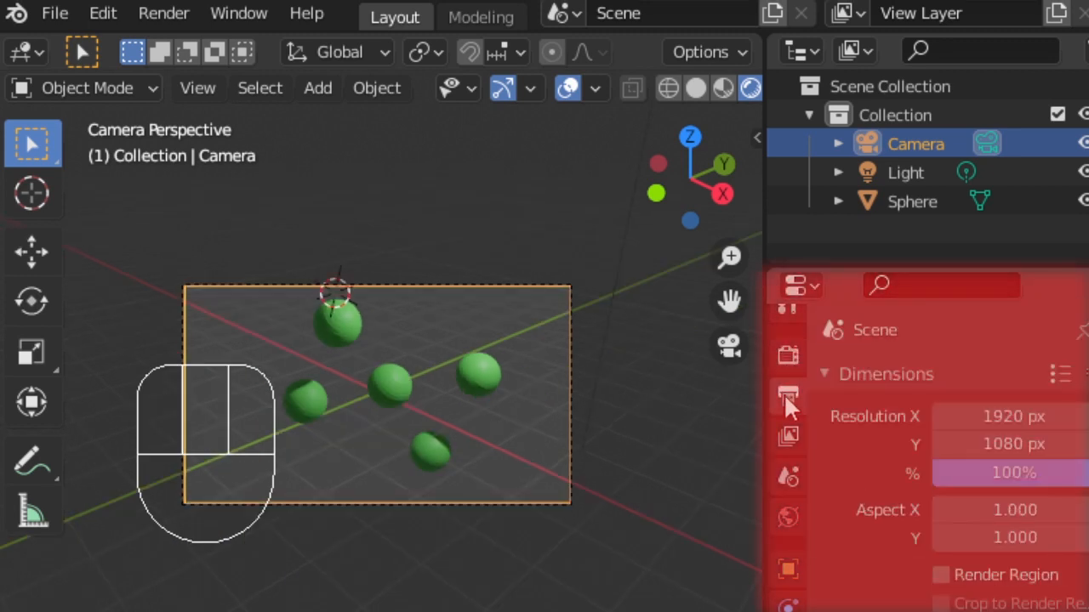
pyautogui.click(1005, 419)
pyautogui.write('500')
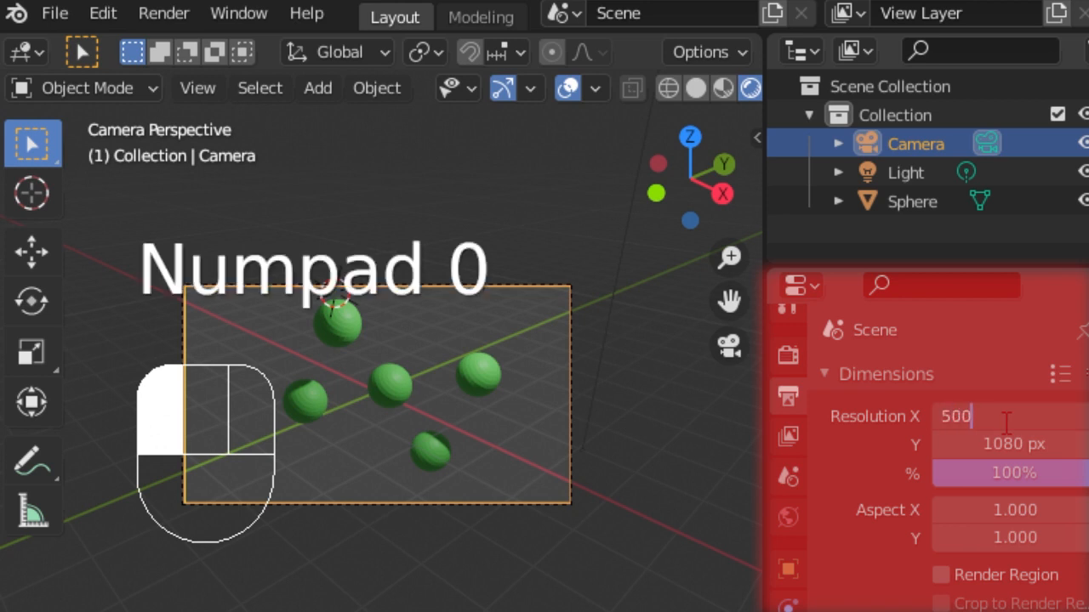
pyautogui.press('Tab')
pyautogui.write('50')
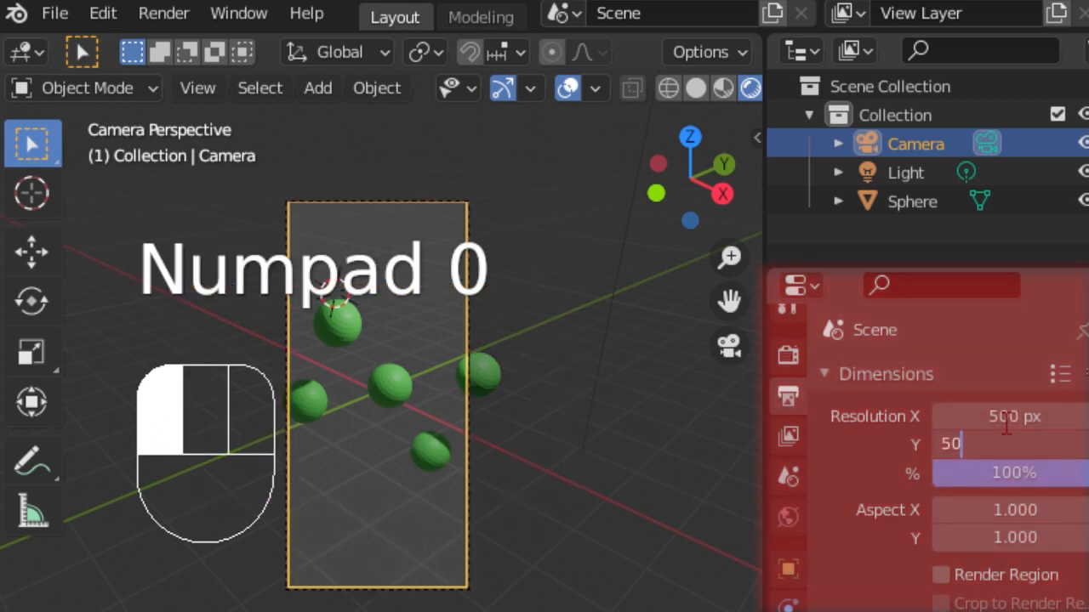
pyautogui.write('0')
pyautogui.press('Return')
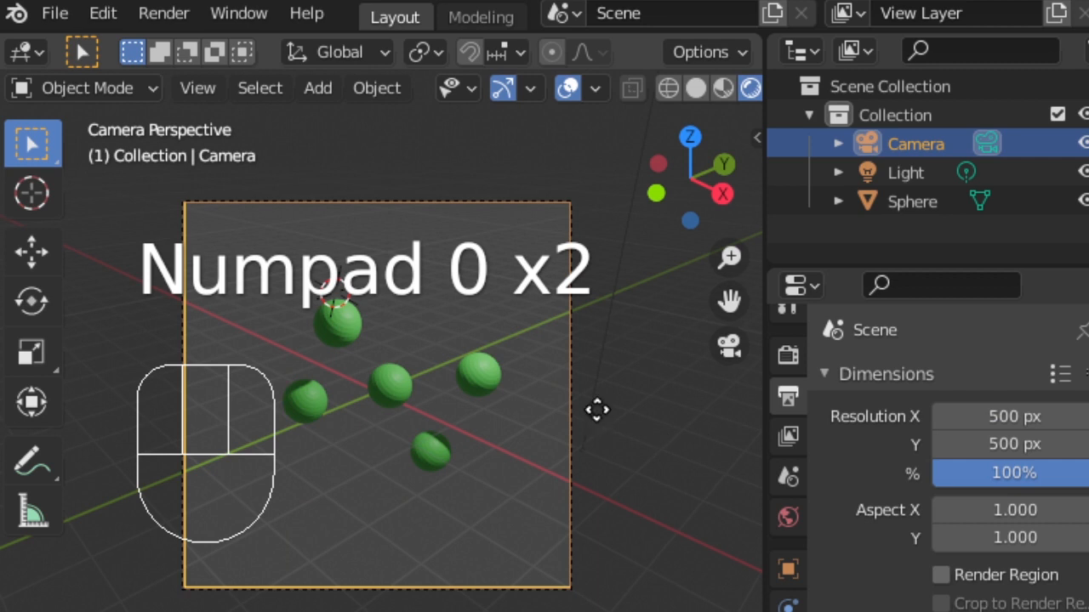
# - Move the camera to reframe all five spheres inside the camera view
pyautogui.press('g')
pyautogui.click(637, 418)
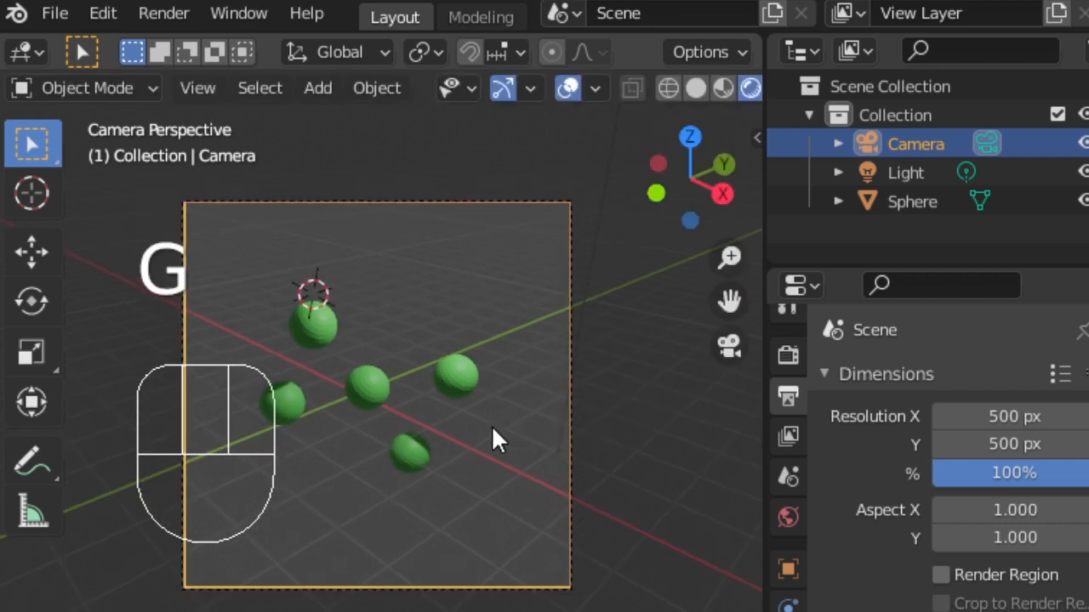
pyautogui.press('g')
pyautogui.click(431, 366)
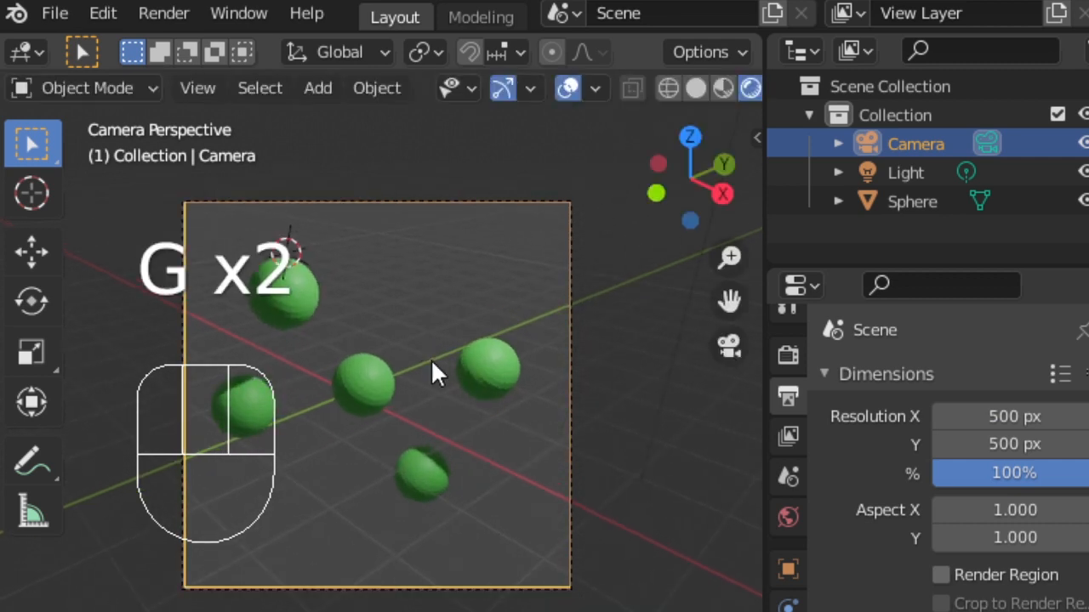
pyautogui.press('g')
pyautogui.click(422, 365)
# - Select the sphere object and apply Shade Smooth to it
pyautogui.click(380, 375)
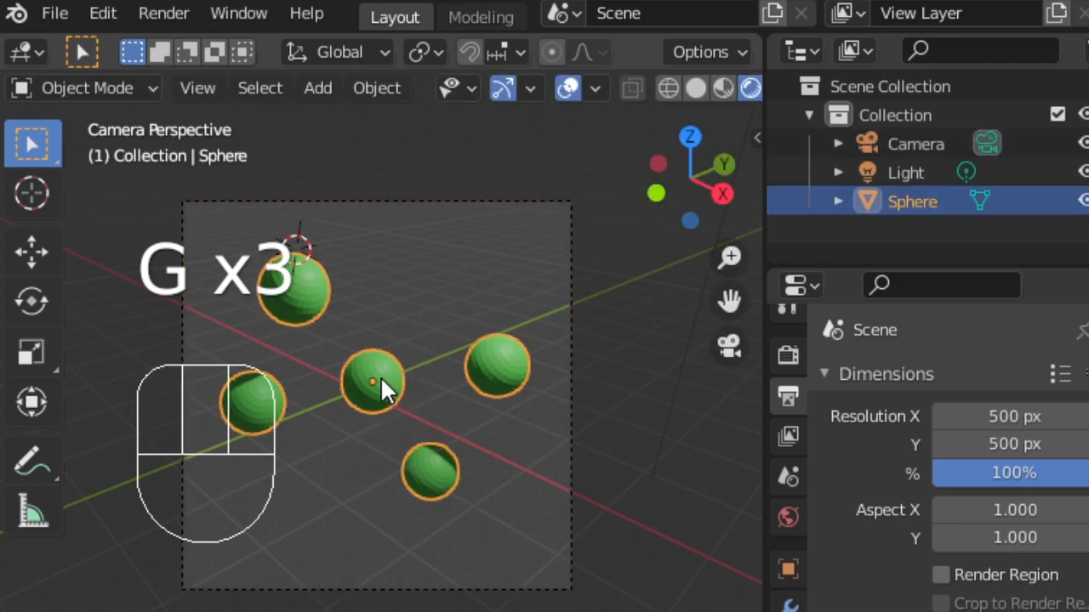
pyautogui.moveTo(407, 415); pyautogui.dragTo(406, 413, button='middle')
pyautogui.scroll(6, 445, 414)
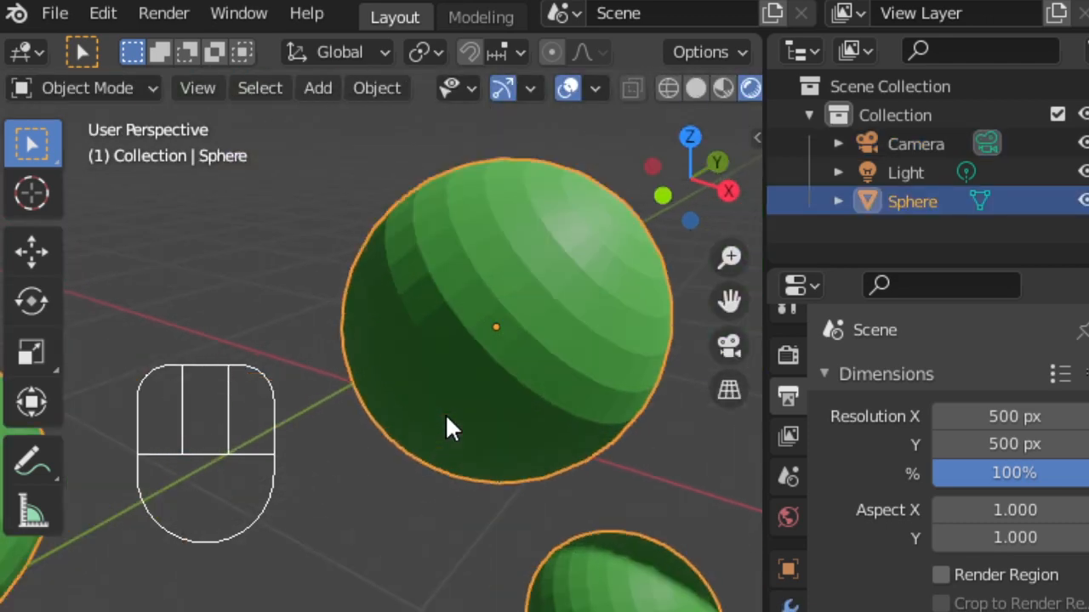
pyautogui.scroll(-2, 445, 413)
pyautogui.press('F3')
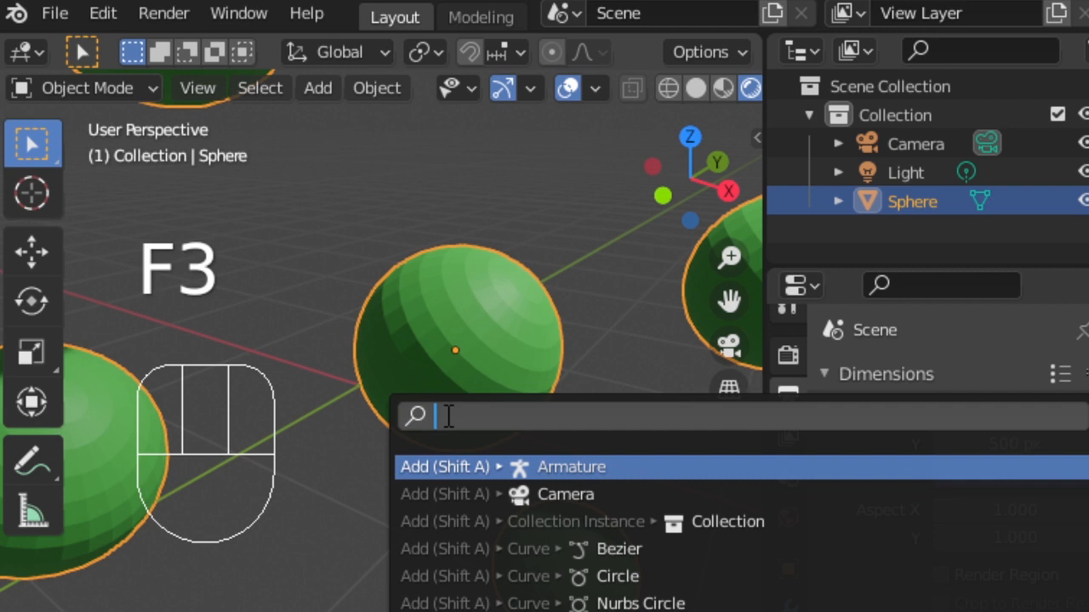
pyautogui.write('shade')
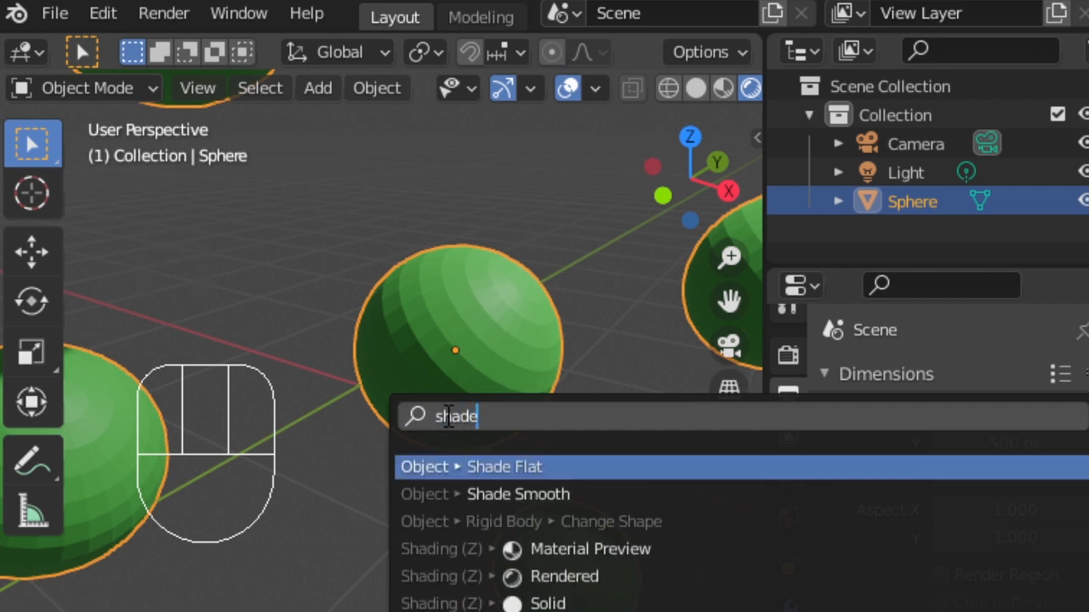
pyautogui.press('Down')
pyautogui.press('Return')
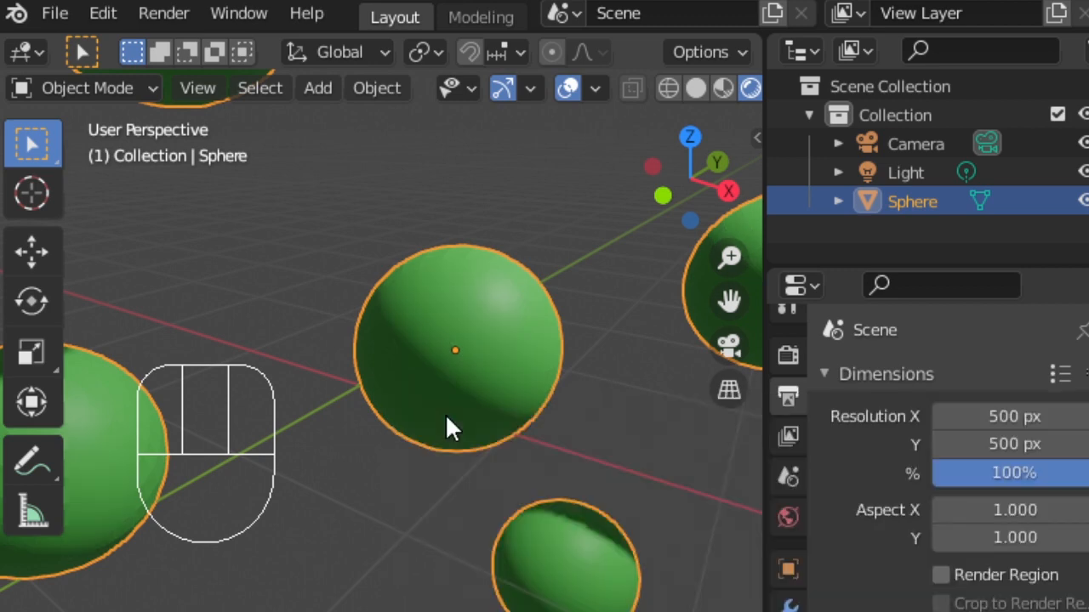
# - Return to the camera view and enable a transparent film background for rendering
pyautogui.press('KP_0')
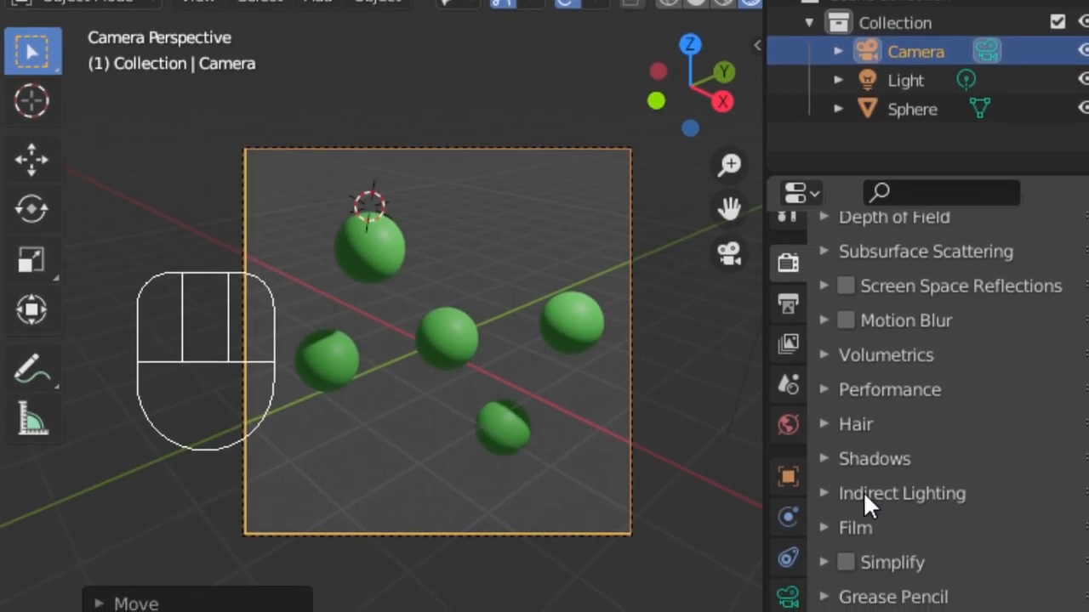
pyautogui.click(825, 521)
pyautogui.click(929, 600)
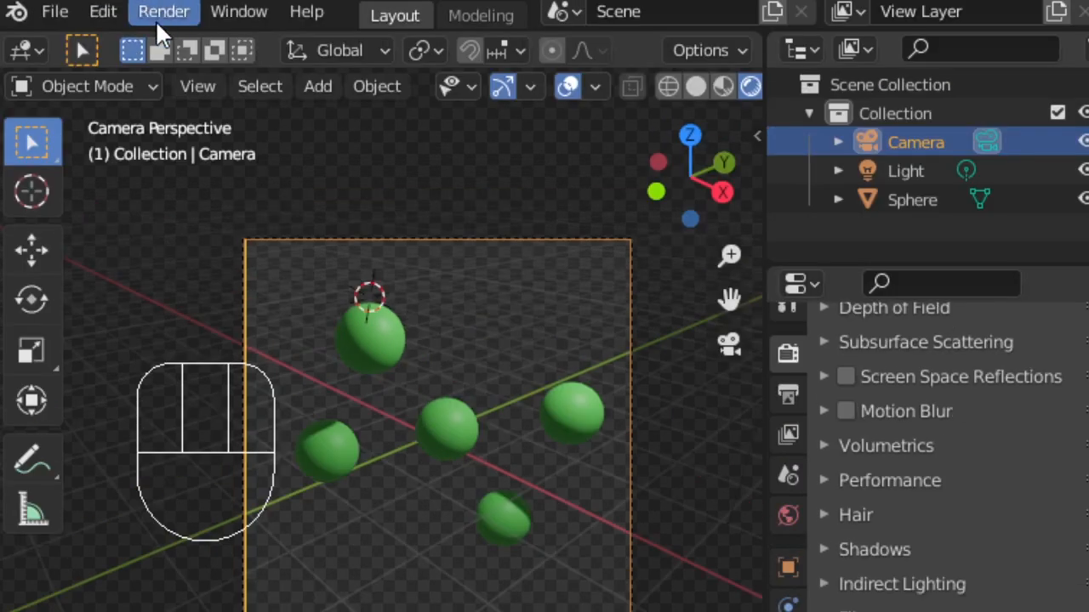
# - Render a still image and move the render window into view
pyautogui.click(164, 20)
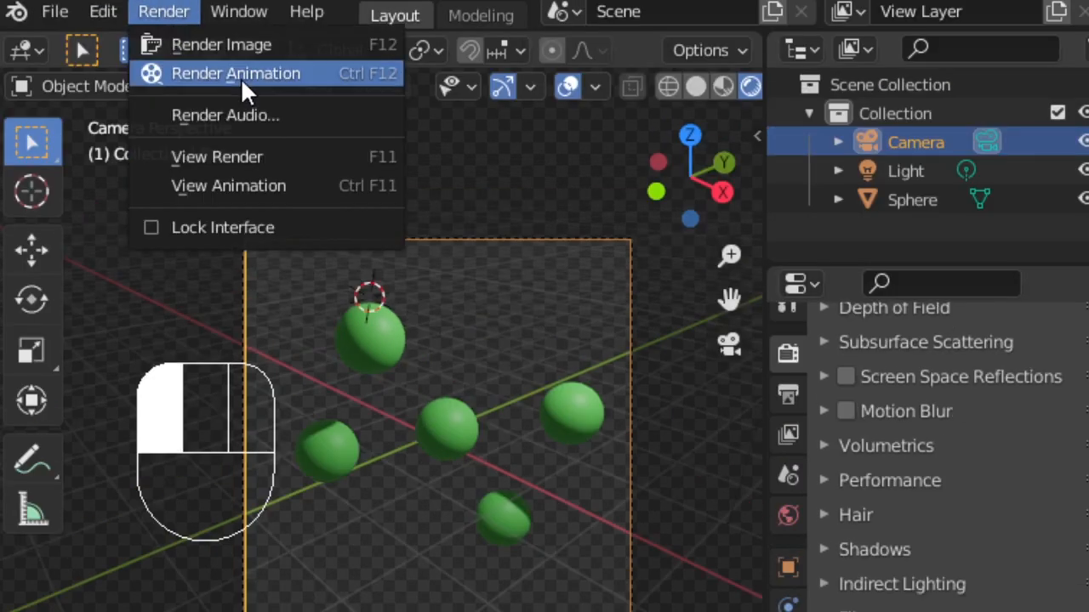
pyautogui.click(261, 43)
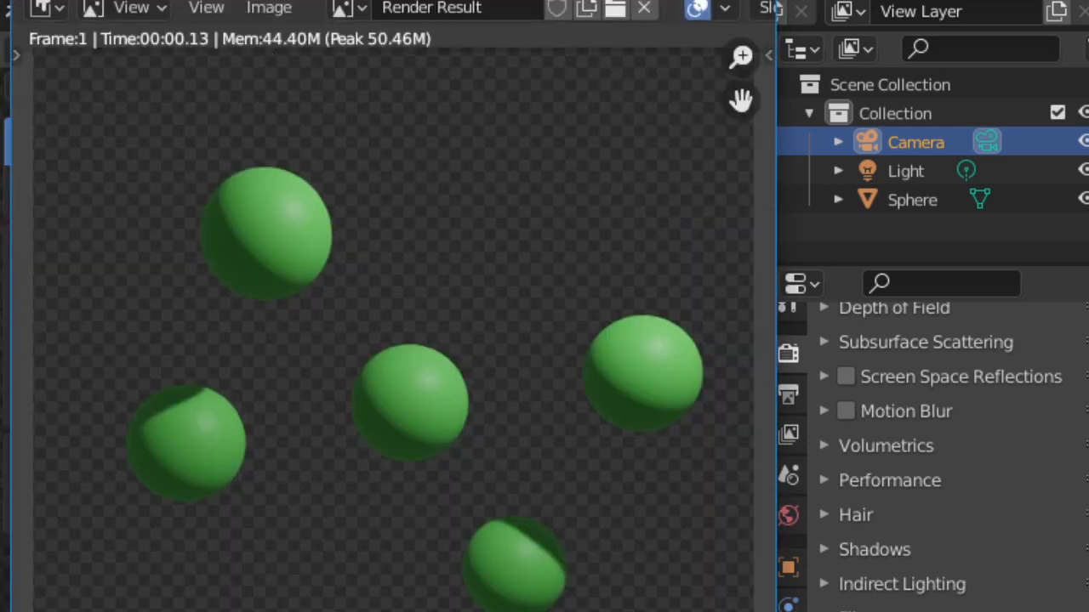
pyautogui.moveTo(775, 0); pyautogui.dragTo(672, 132)
pyautogui.moveTo(428, 172); pyautogui.dragTo(586, 30)
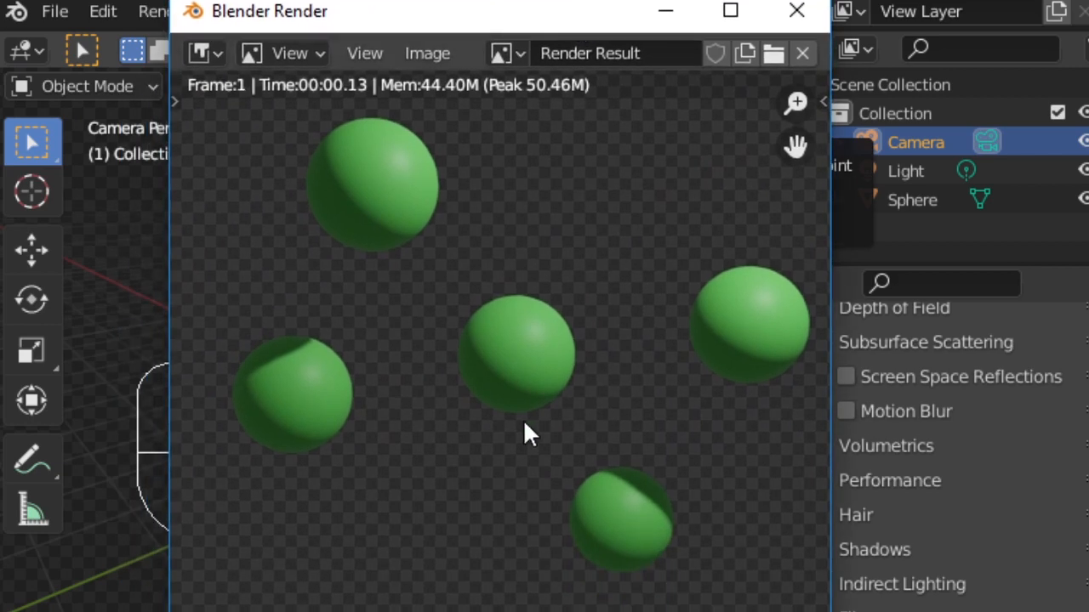
# - Start saving the rendered image with the image Save As command
pyautogui.press('F3')
pyautogui.write('save as')
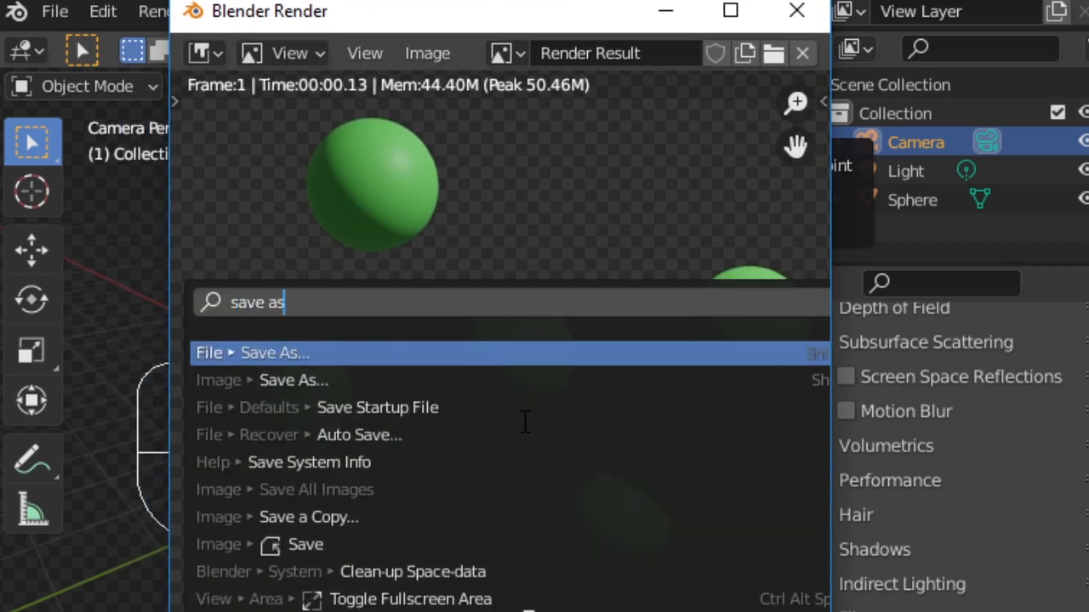
pyautogui.press('Down')
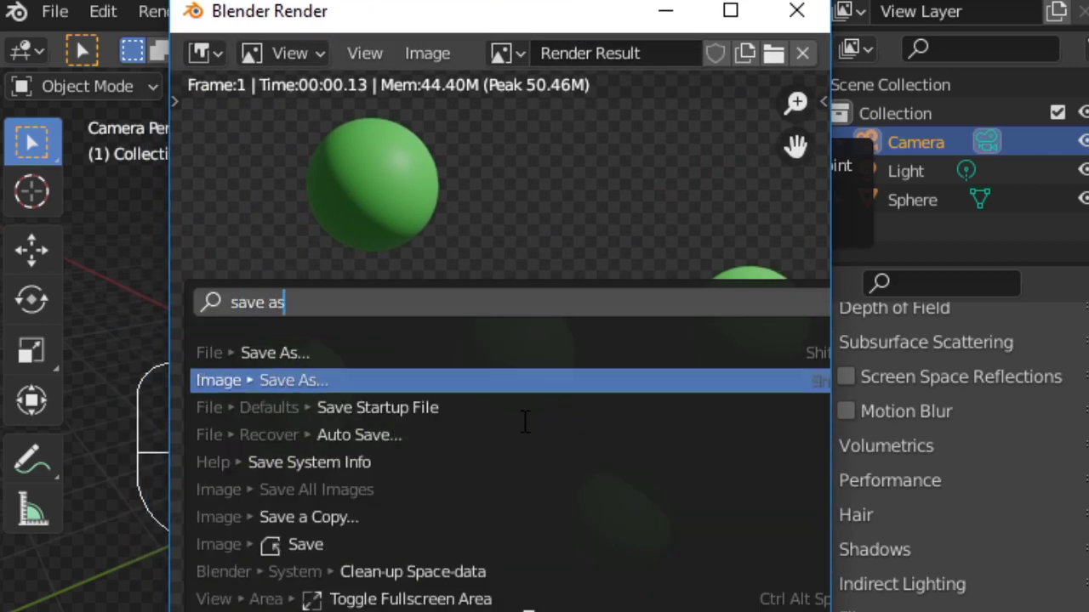